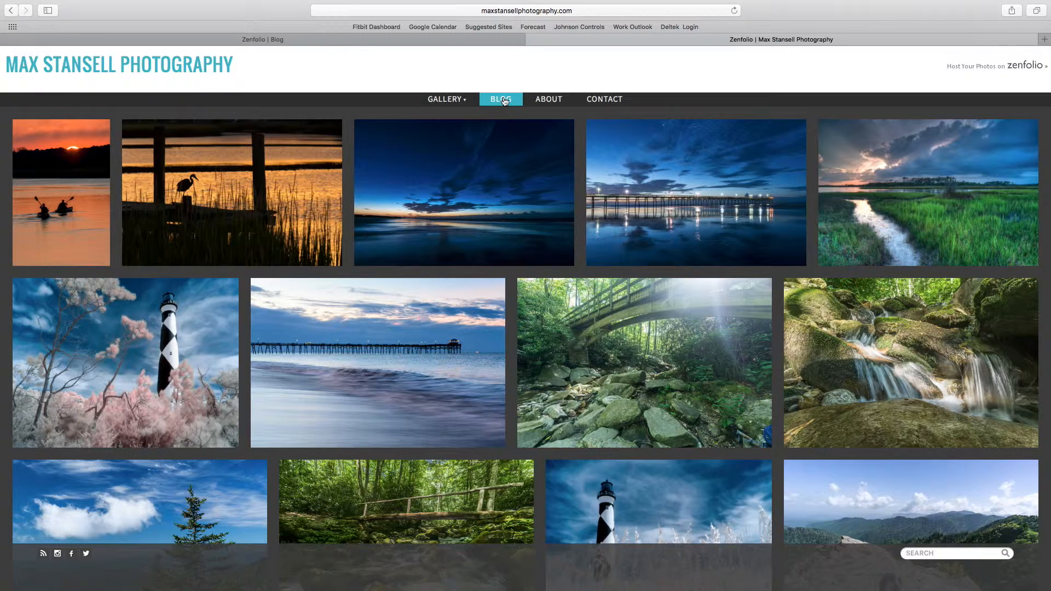
Step: Switch to Adobe Lightroom and open the Map module for the photos in the 2015 folder
{"action": "mouse_move", "coordinate": [580, 588]}
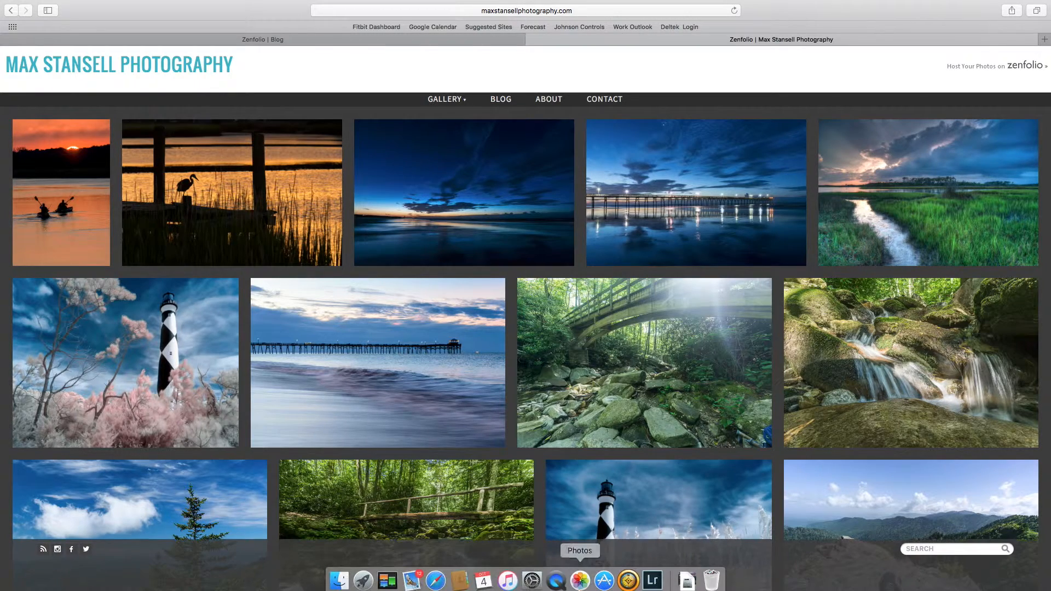
{"action": "left_click", "coordinate": [656, 581]}
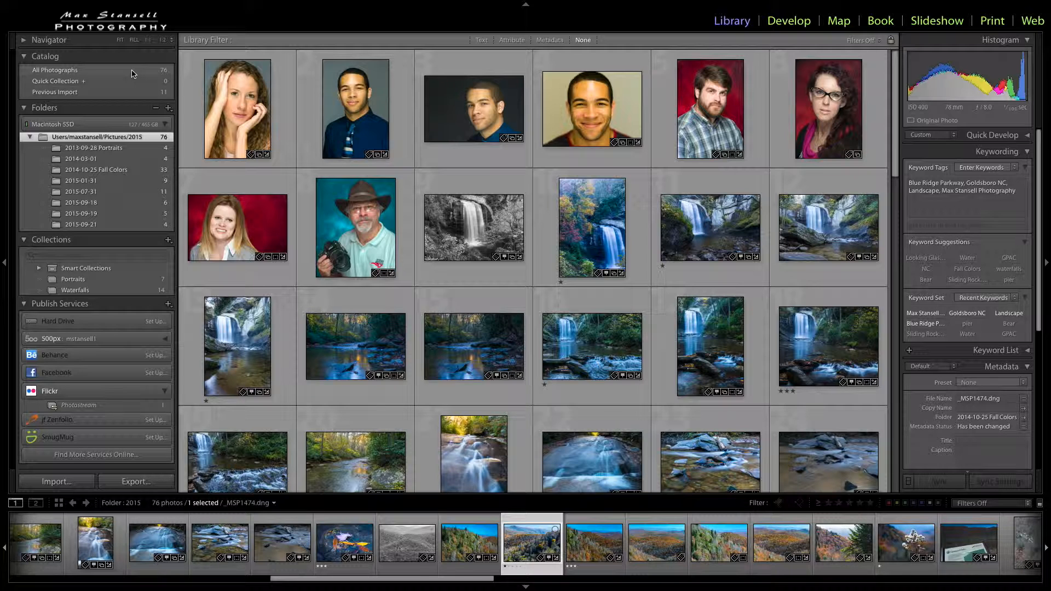
{"action": "mouse_move", "coordinate": [5, 5]}
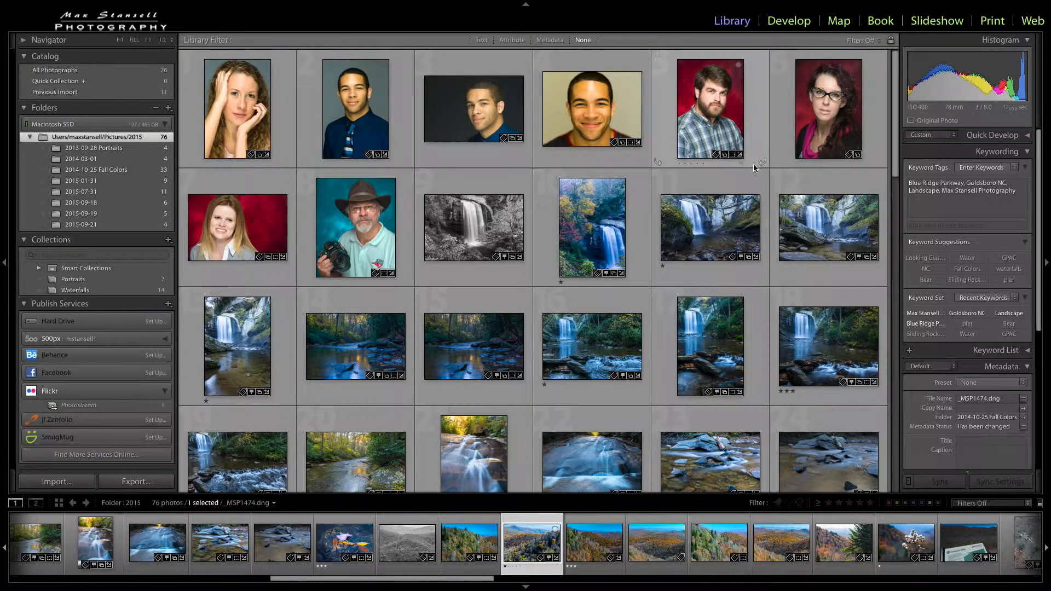
{"action": "left_click", "coordinate": [846, 26]}
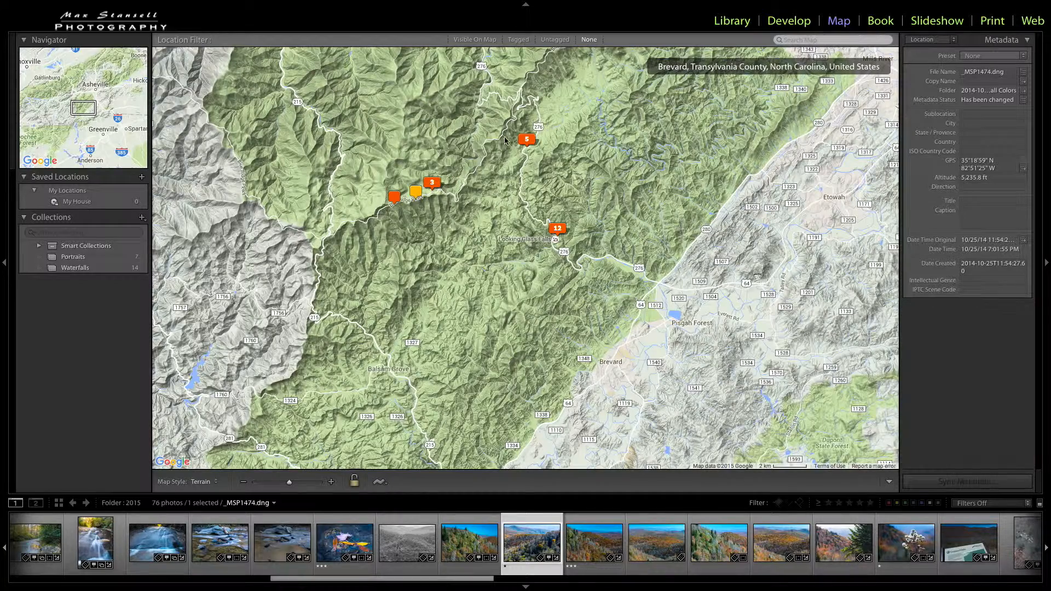
Step: Select the 12-photo map marker northwest of Brevard and browse its first five photos in the preview
{"action": "left_click", "coordinate": [558, 229]}
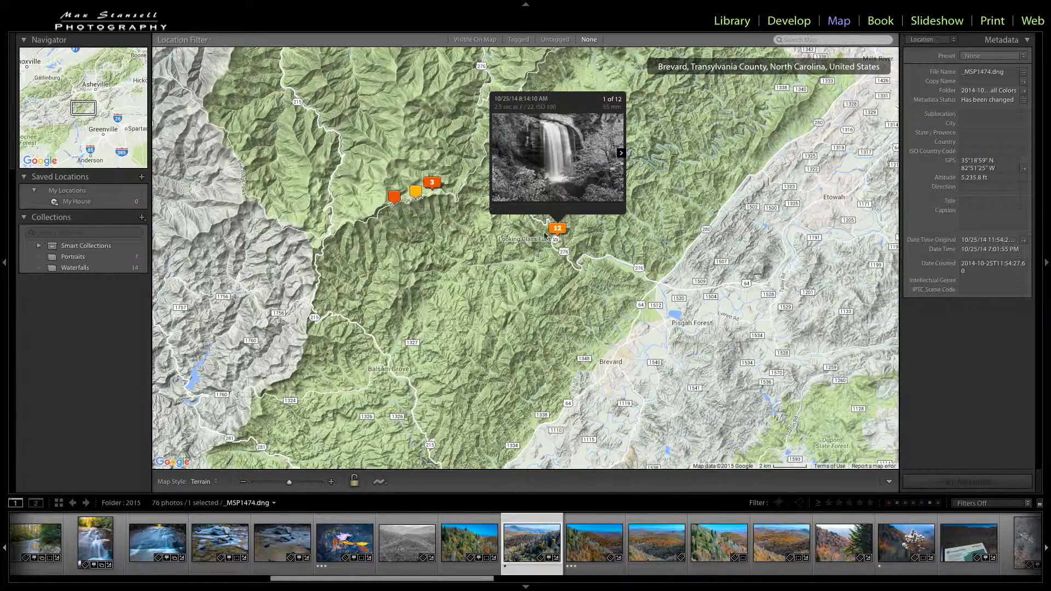
{"action": "left_click", "coordinate": [572, 217]}
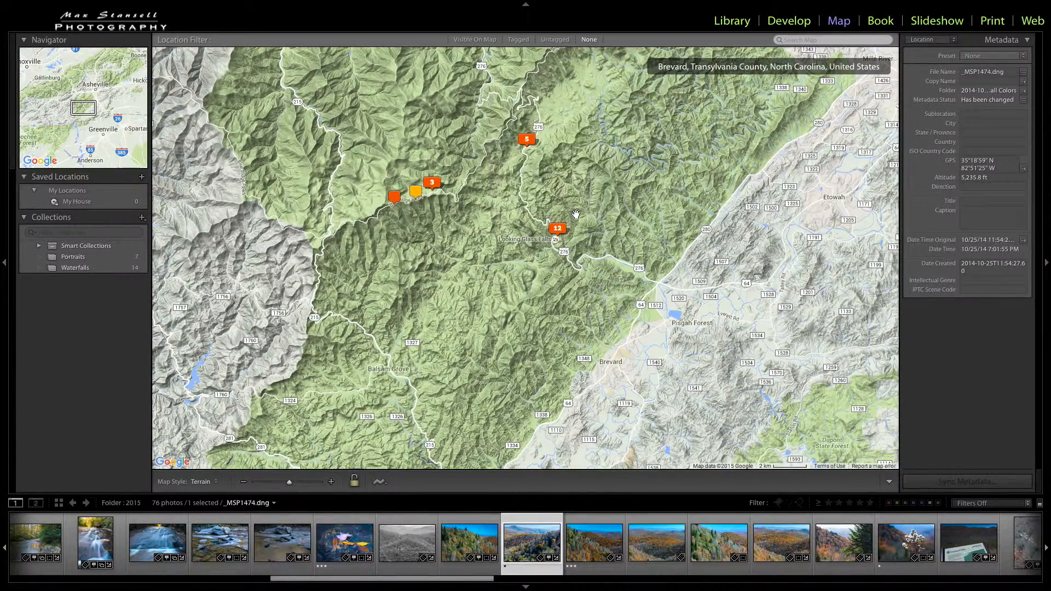
{"action": "left_click", "coordinate": [560, 229]}
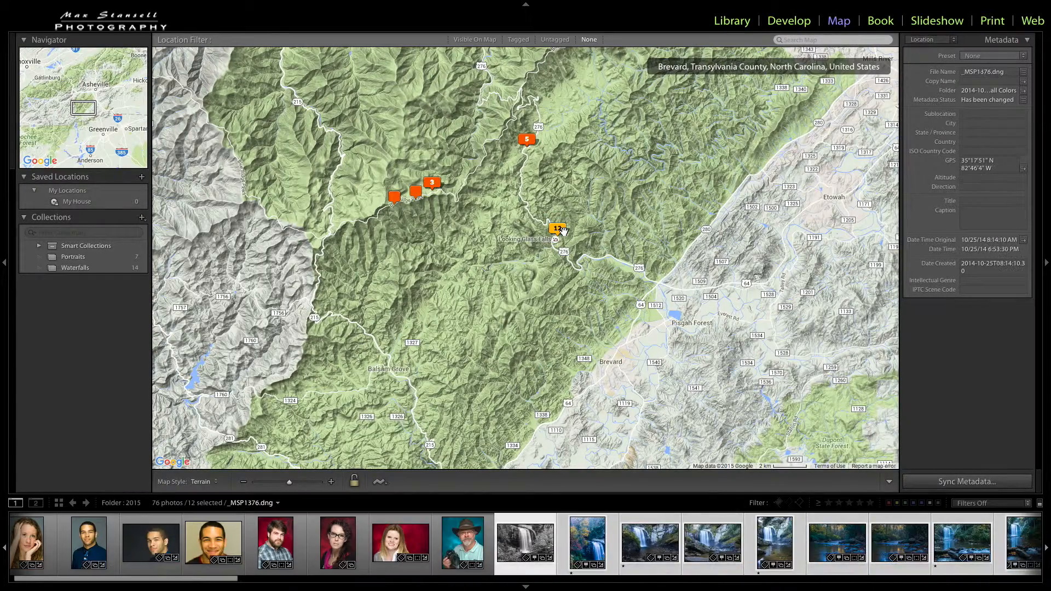
{"action": "mouse_move", "coordinate": [565, 235]}
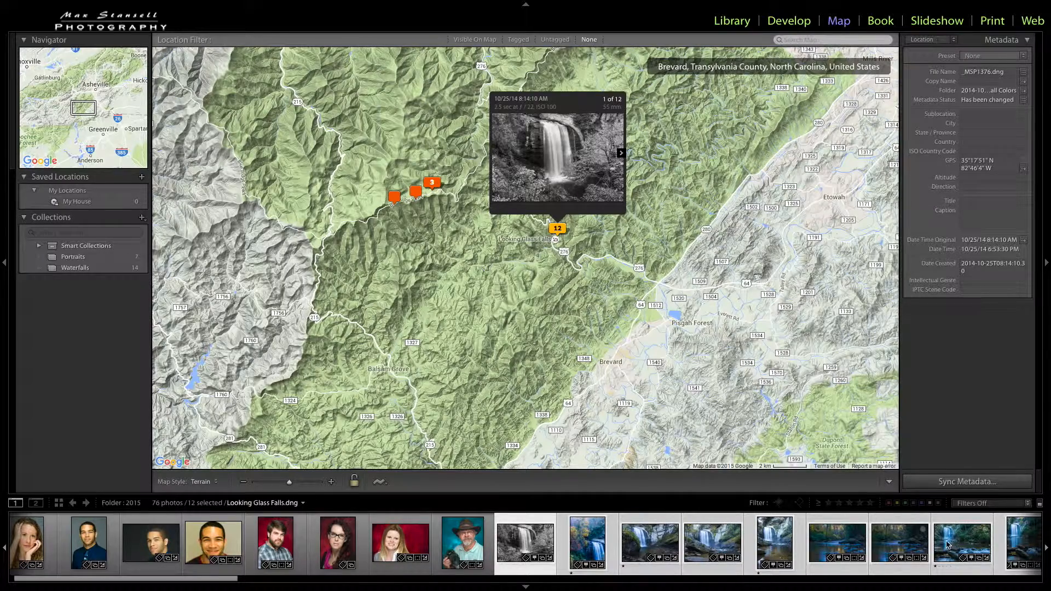
{"action": "left_click", "coordinate": [622, 154]}
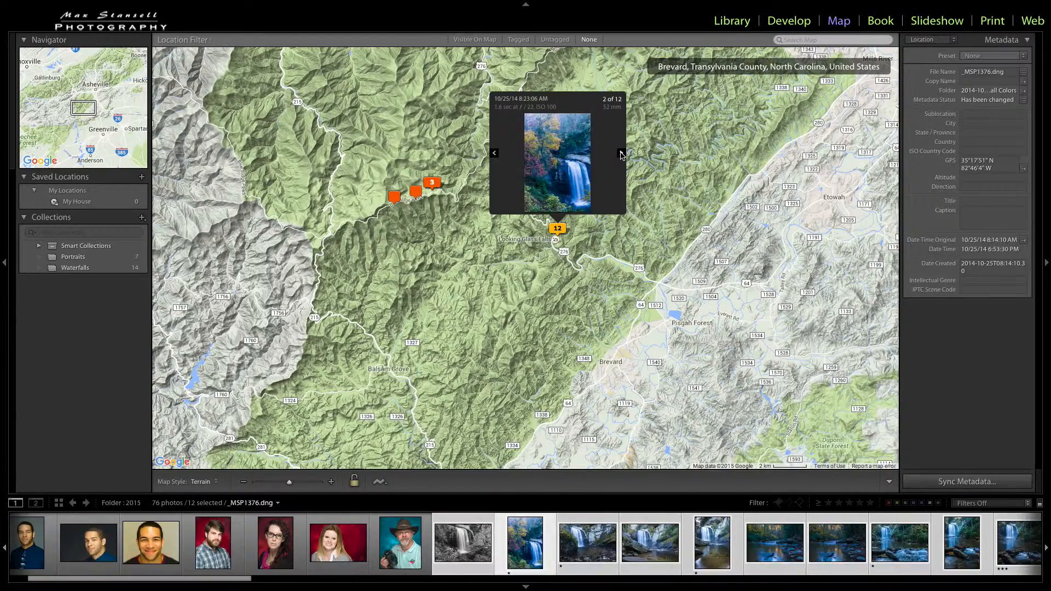
{"action": "left_click", "coordinate": [622, 154]}
{"action": "left_click", "coordinate": [622, 153]}
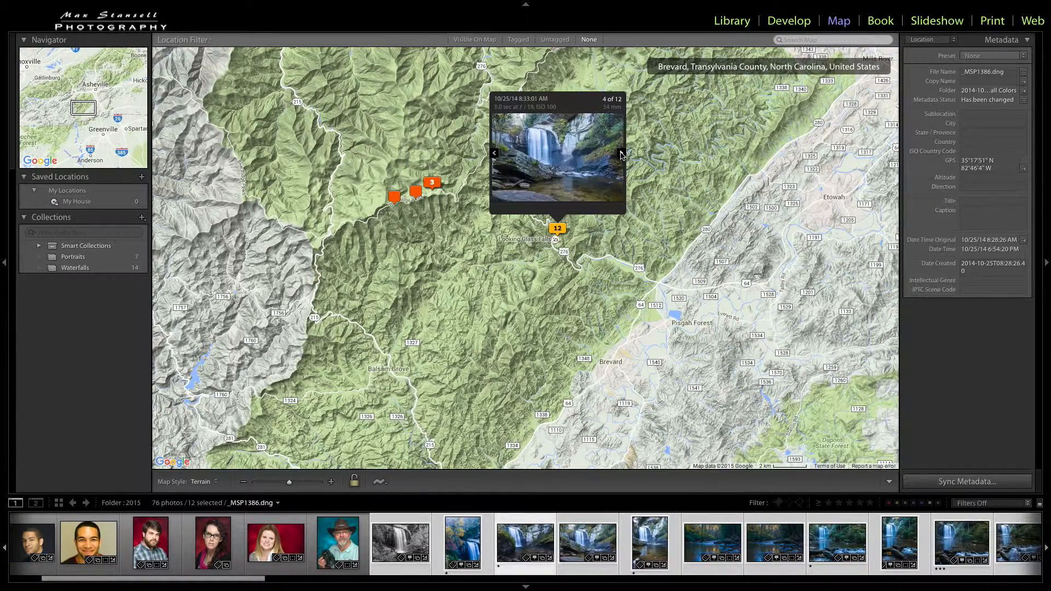
{"action": "left_click", "coordinate": [622, 154]}
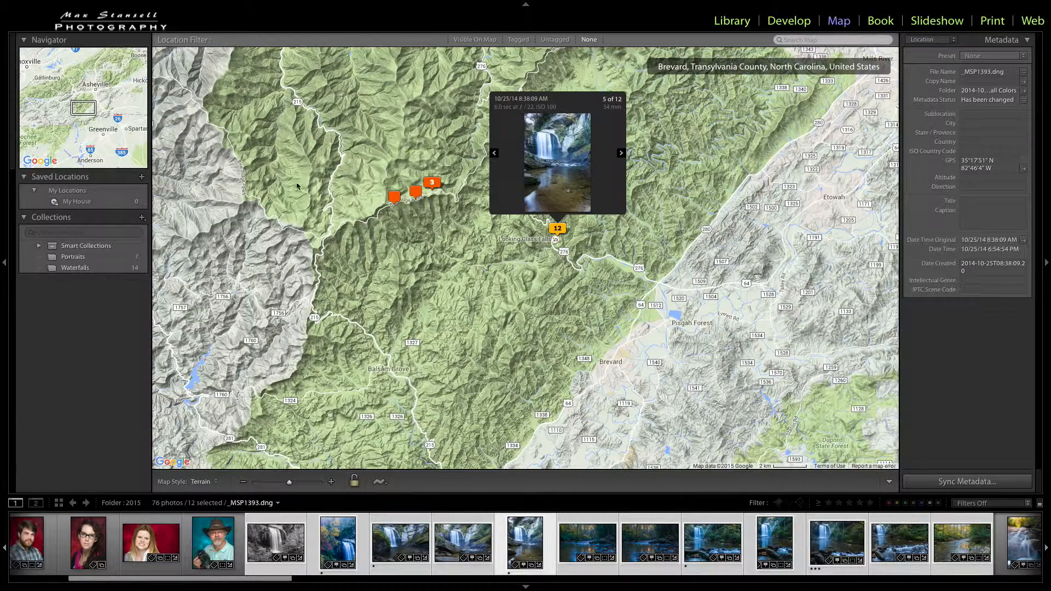
Step: Explore the photo markers around Brevard and Asheville, and select the three photos geotagged near Maggie Valley
{"action": "left_click", "coordinate": [393, 248]}
{"action": "left_click_drag", "start_coordinate": [393, 251], "coordinate": [400, 275]}
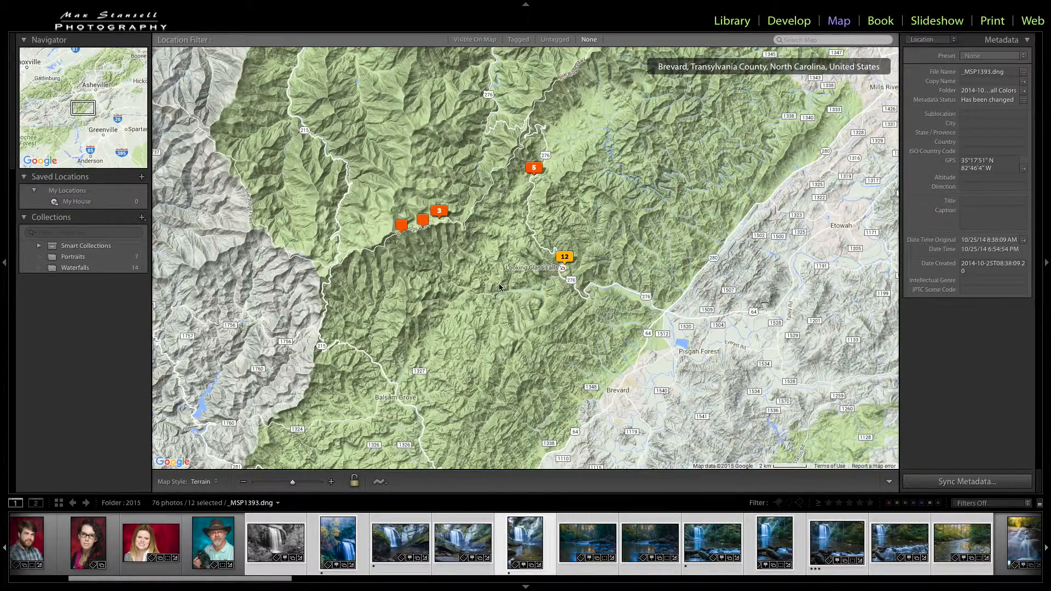
{"action": "scroll", "coordinate": [499, 288], "scroll_direction": "up", "scroll_amount": 1}
{"action": "scroll", "coordinate": [499, 287], "scroll_direction": "down", "scroll_amount": 1}
{"action": "left_click", "coordinate": [245, 482]}
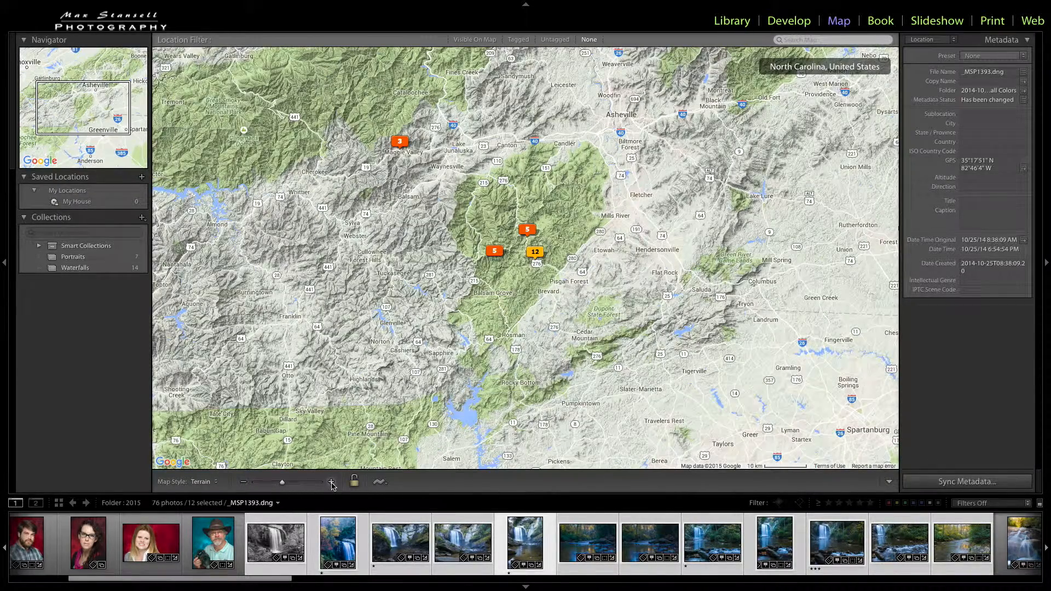
{"action": "left_click", "coordinate": [332, 482]}
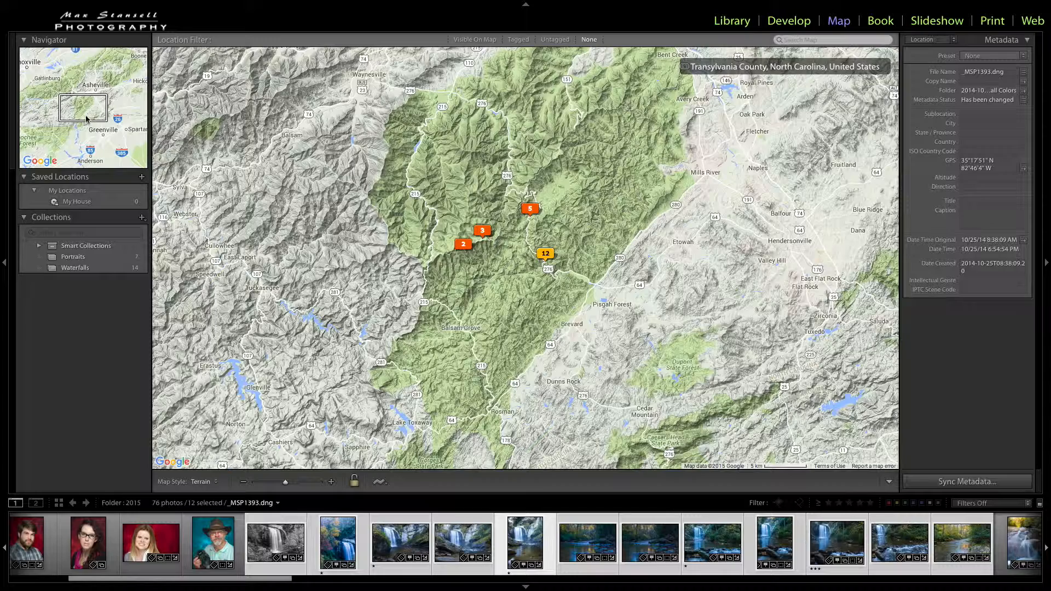
{"action": "left_click_drag", "start_coordinate": [102, 121], "coordinate": [109, 106]}
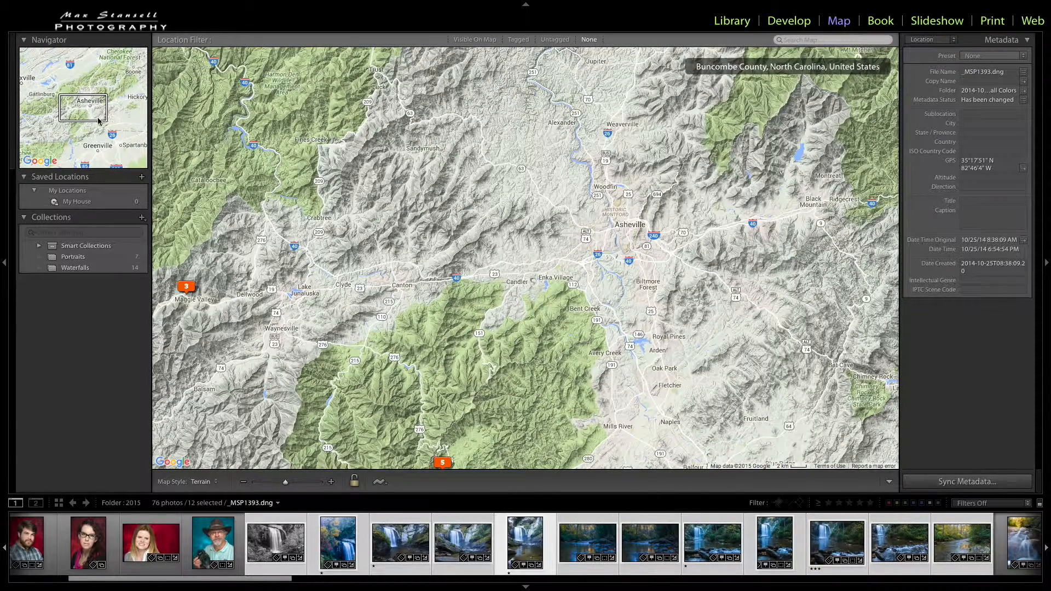
{"action": "left_click_drag", "start_coordinate": [100, 118], "coordinate": [101, 70]}
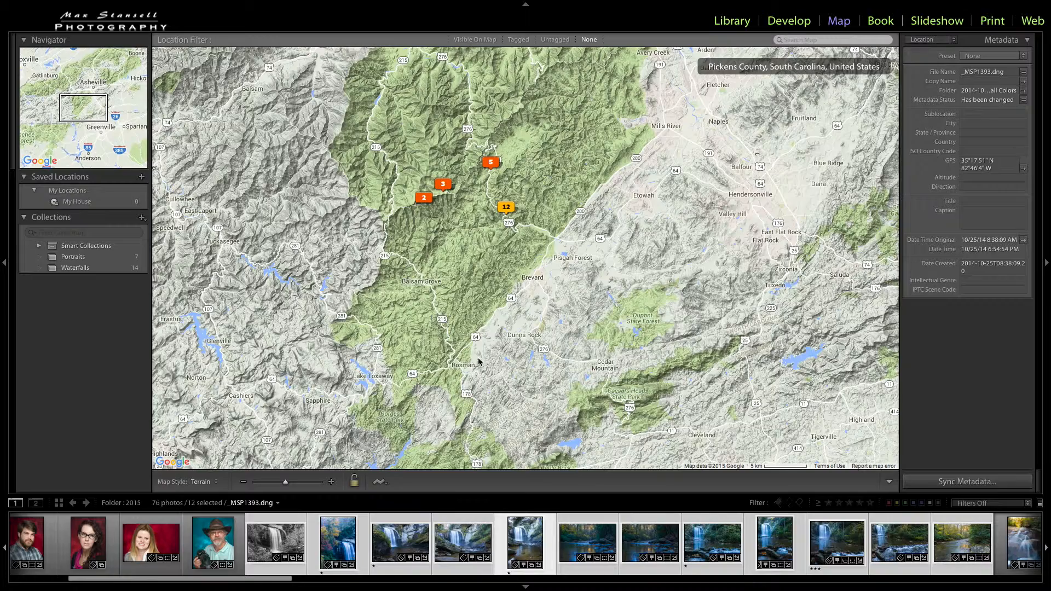
{"action": "left_click_drag", "start_coordinate": [502, 299], "coordinate": [548, 371]}
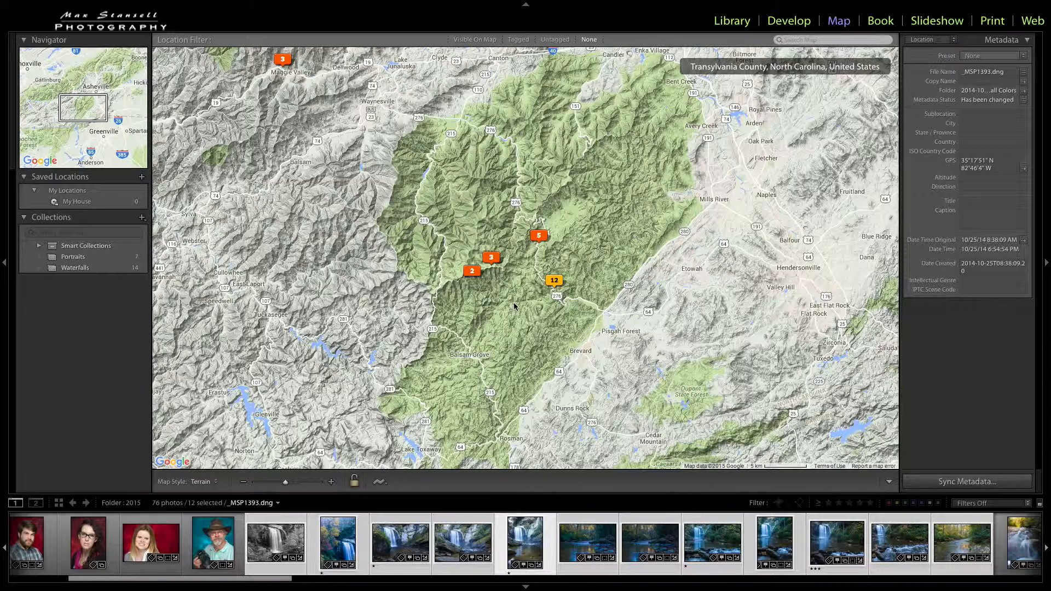
{"action": "left_click", "coordinate": [288, 66]}
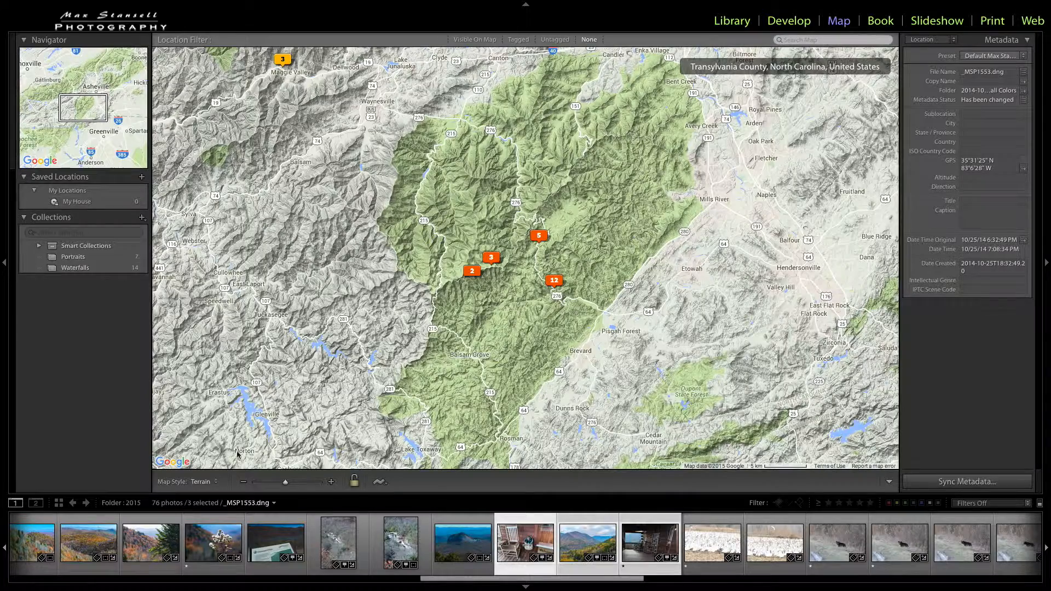
Step: Preview the Road Map, Satellite and Hybrid map styles, and return the map to Terrain
{"action": "left_click", "coordinate": [216, 484]}
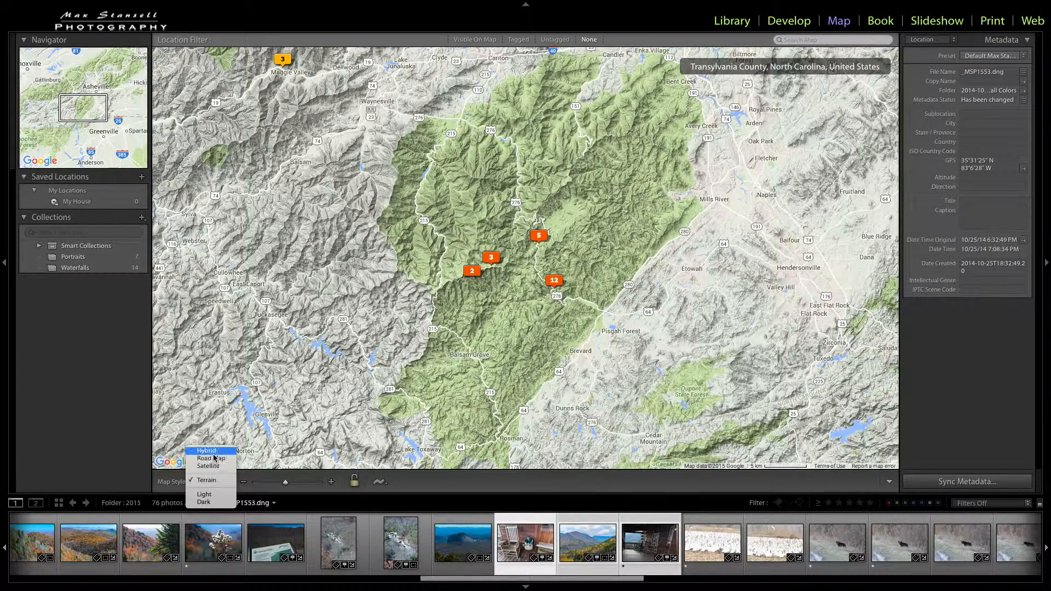
{"action": "left_click", "coordinate": [214, 462]}
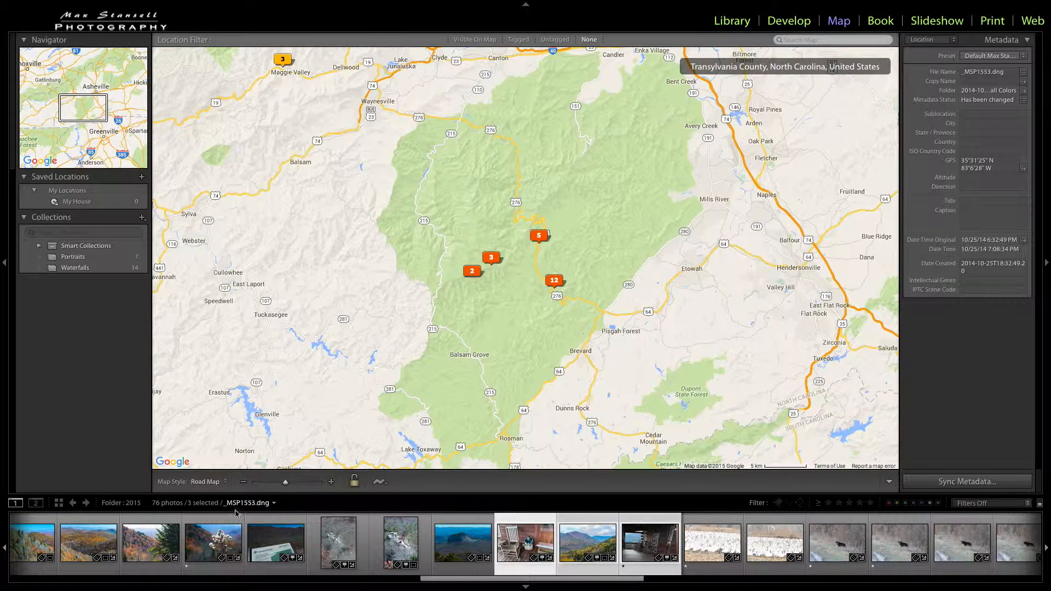
{"action": "left_click", "coordinate": [227, 485]}
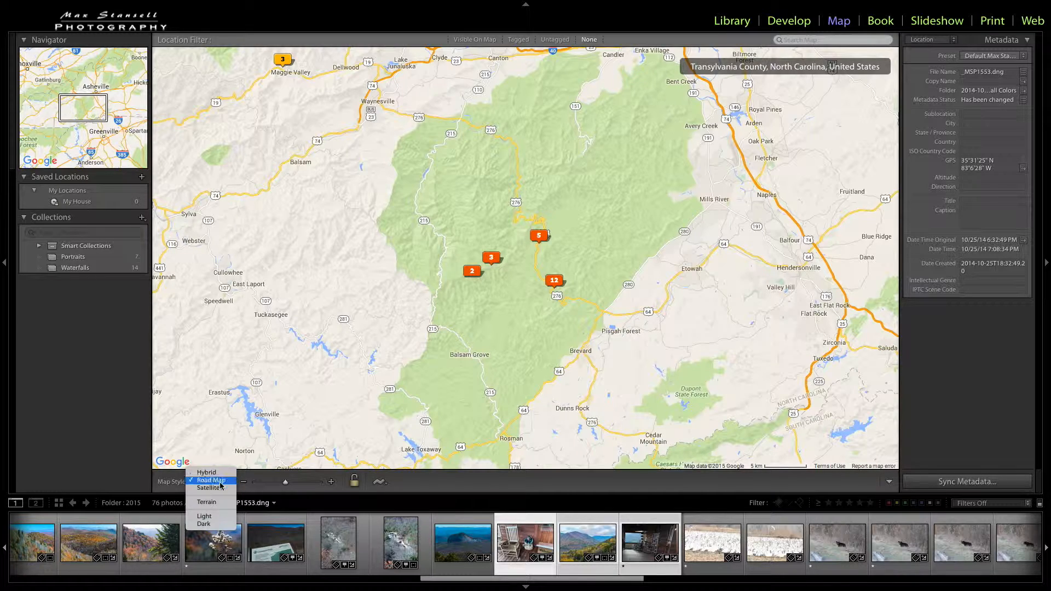
{"action": "left_click", "coordinate": [222, 488]}
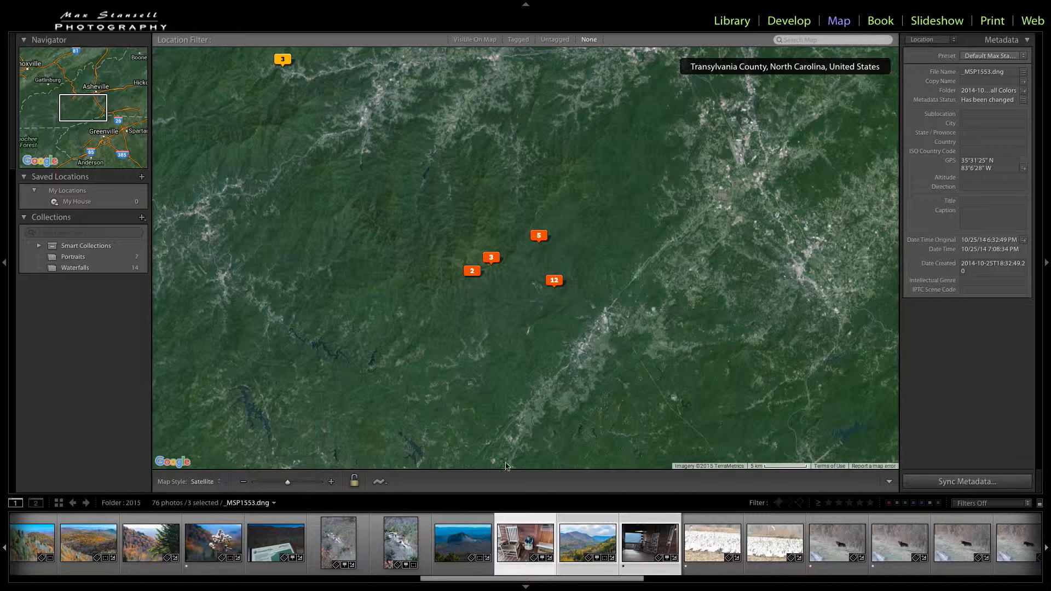
{"action": "left_click", "coordinate": [219, 484]}
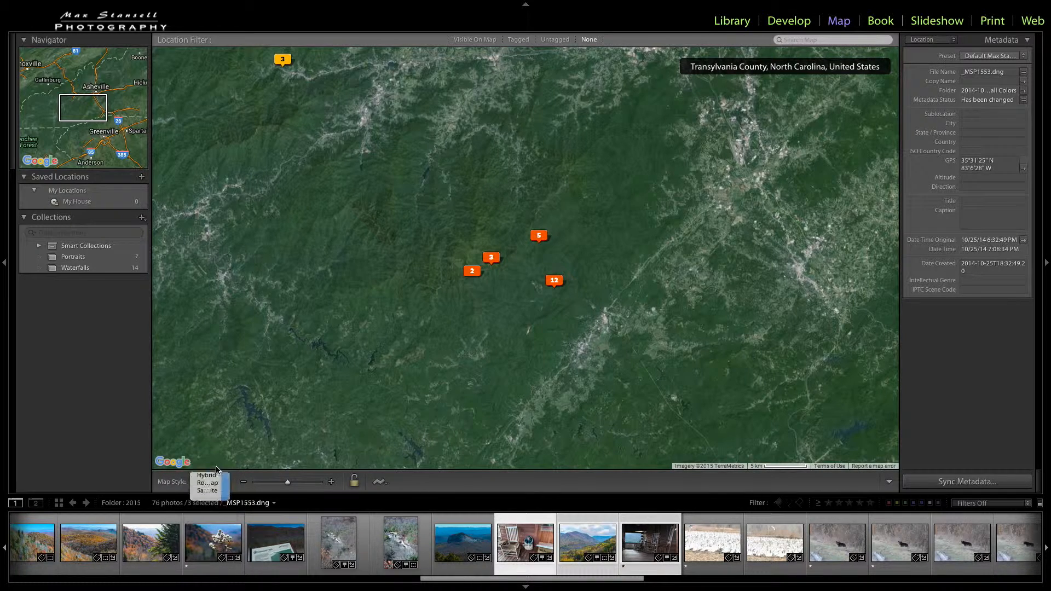
{"action": "left_click", "coordinate": [217, 473]}
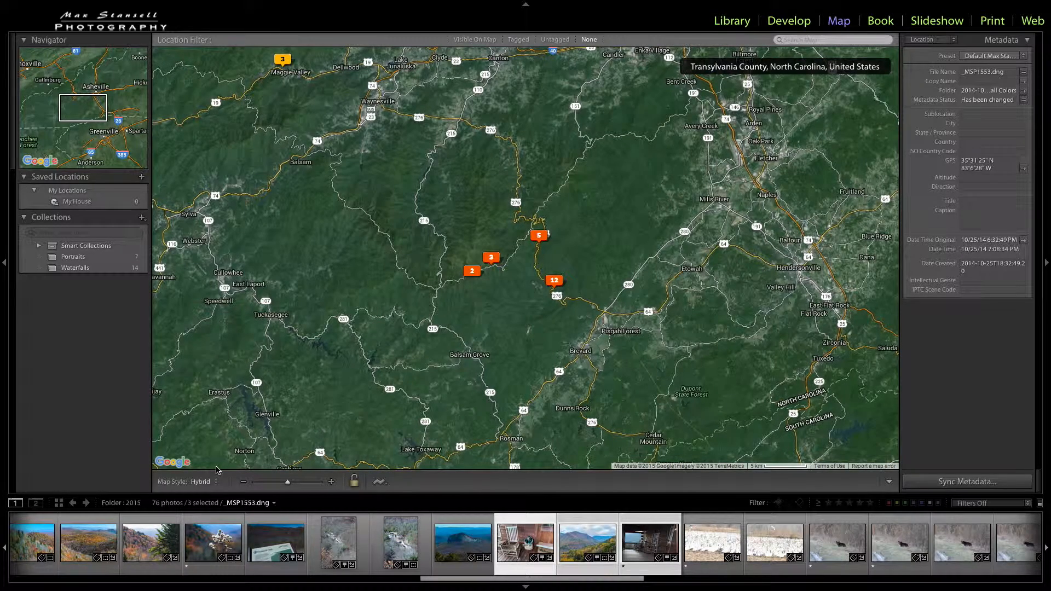
{"action": "left_click", "coordinate": [216, 483]}
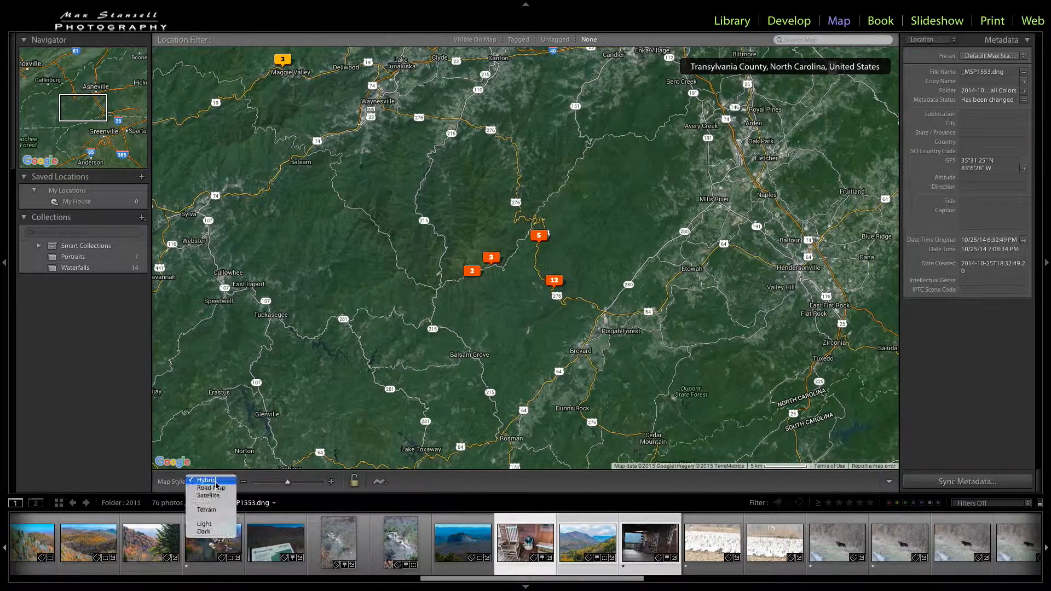
{"action": "left_click", "coordinate": [219, 512]}
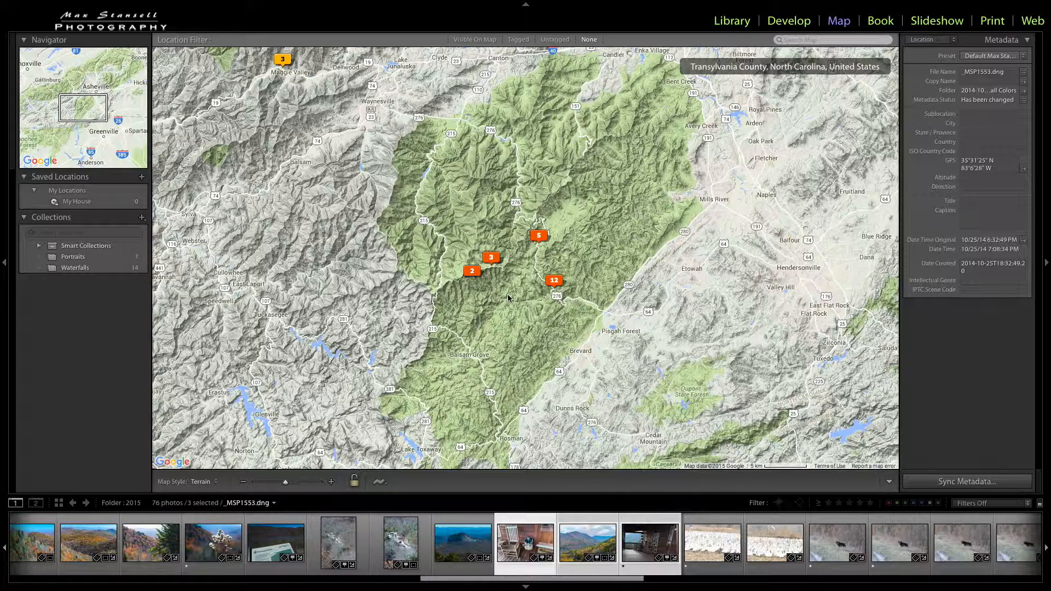
Step: Select _MSP1515.dng among the neighbouring photos and place it on the map just southwest of the markers northwest of Brevard
{"action": "left_click", "coordinate": [378, 556]}
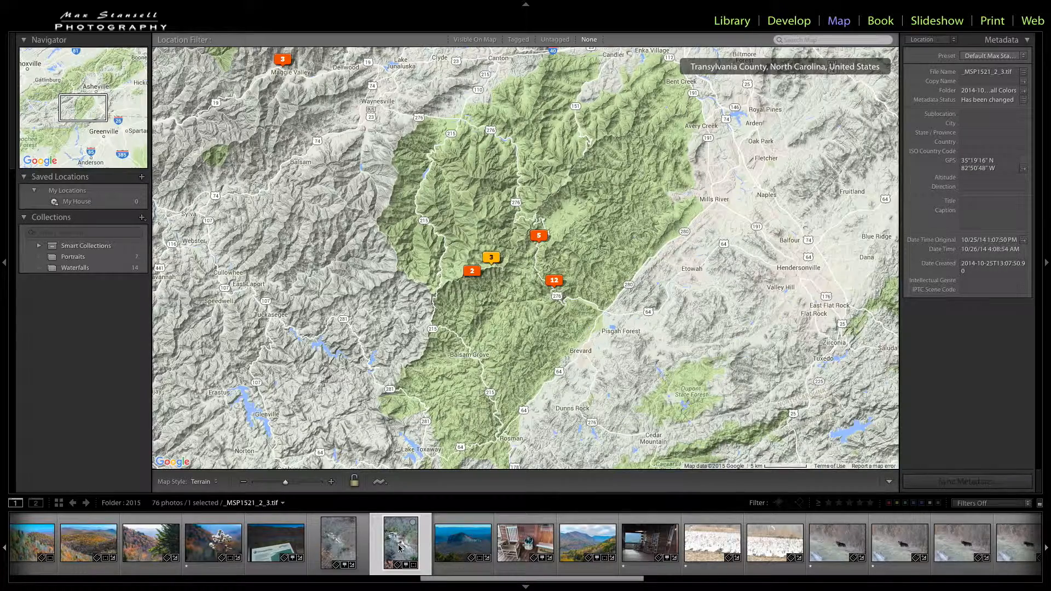
{"action": "left_click", "coordinate": [338, 550]}
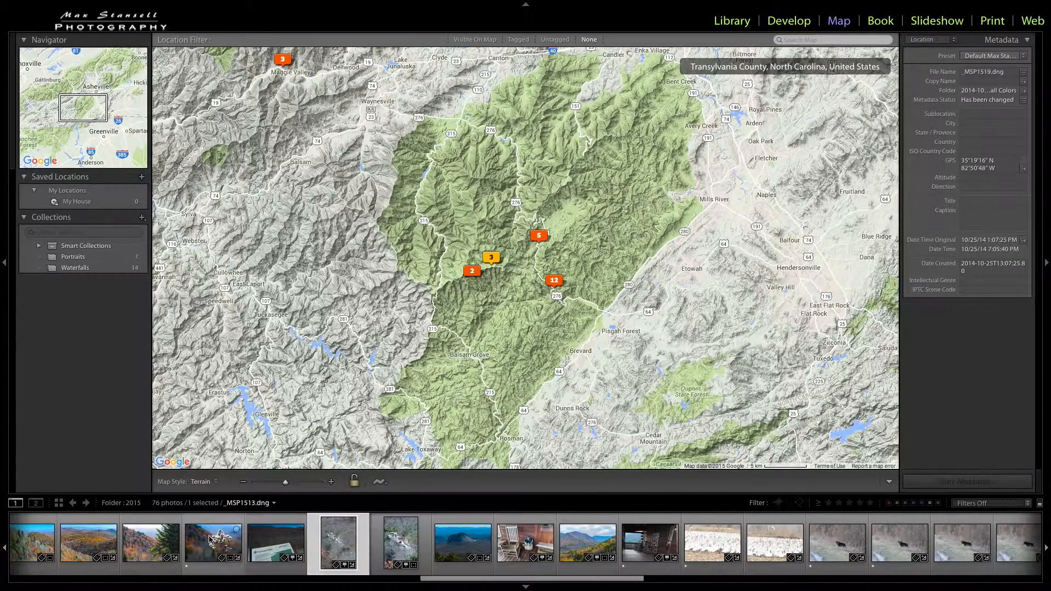
{"action": "left_click", "coordinate": [262, 549]}
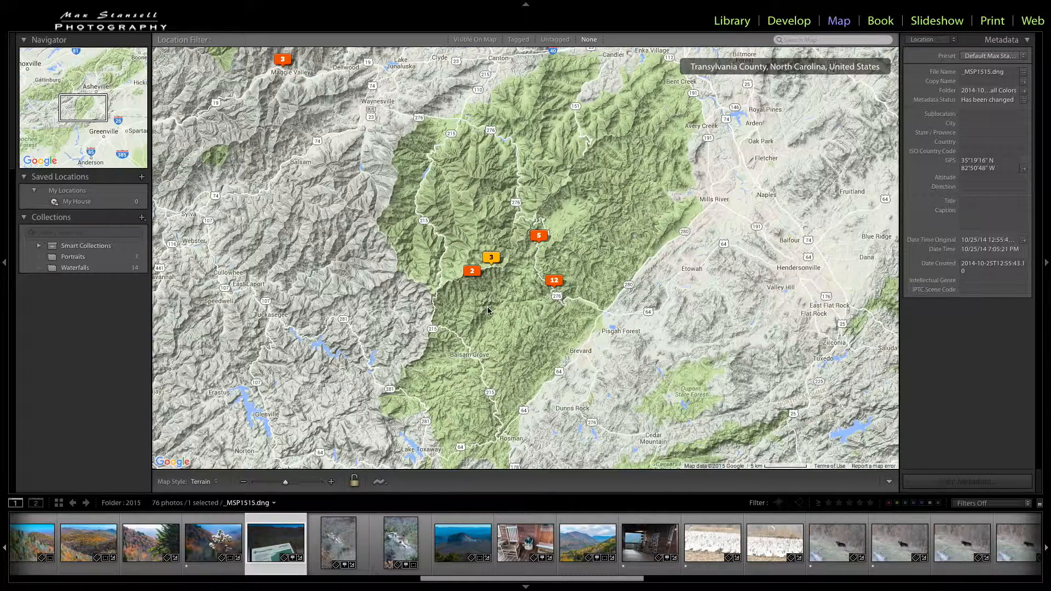
{"action": "scroll", "coordinate": [488, 311], "scroll_direction": "up", "scroll_amount": 1}
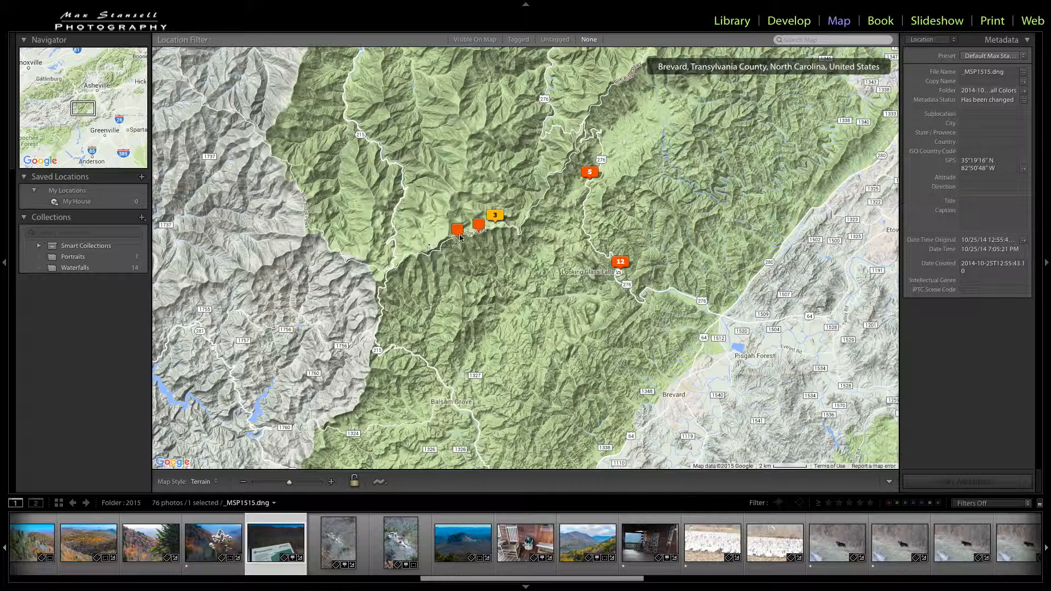
{"action": "left_click_drag", "start_coordinate": [277, 536], "coordinate": [442, 245]}
Step: Return to the Library and show the photos in the 2015-07-31 folder
{"action": "left_click", "coordinate": [728, 22]}
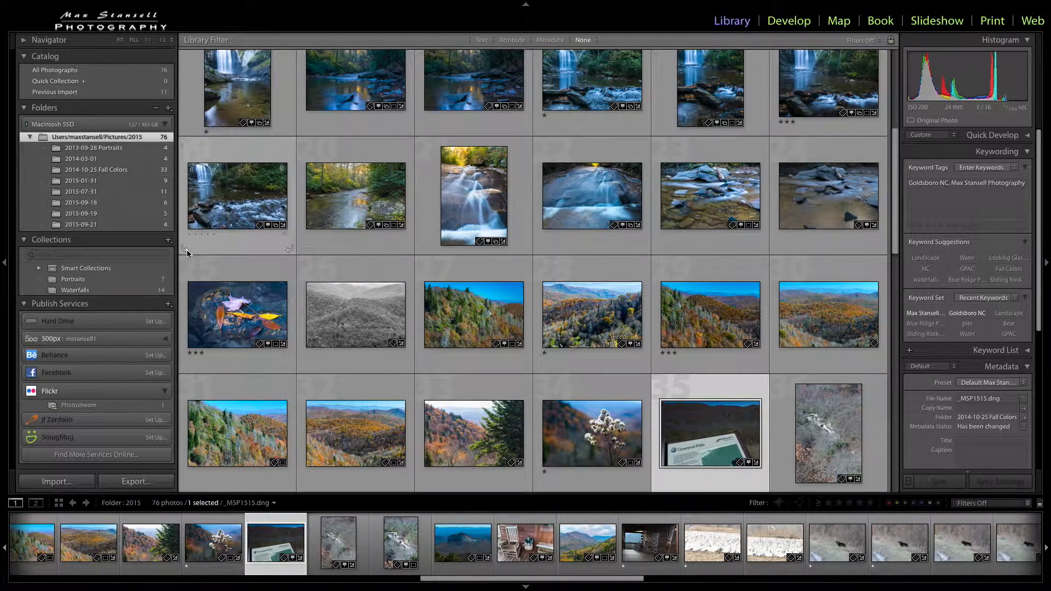
{"action": "left_click", "coordinate": [130, 193]}
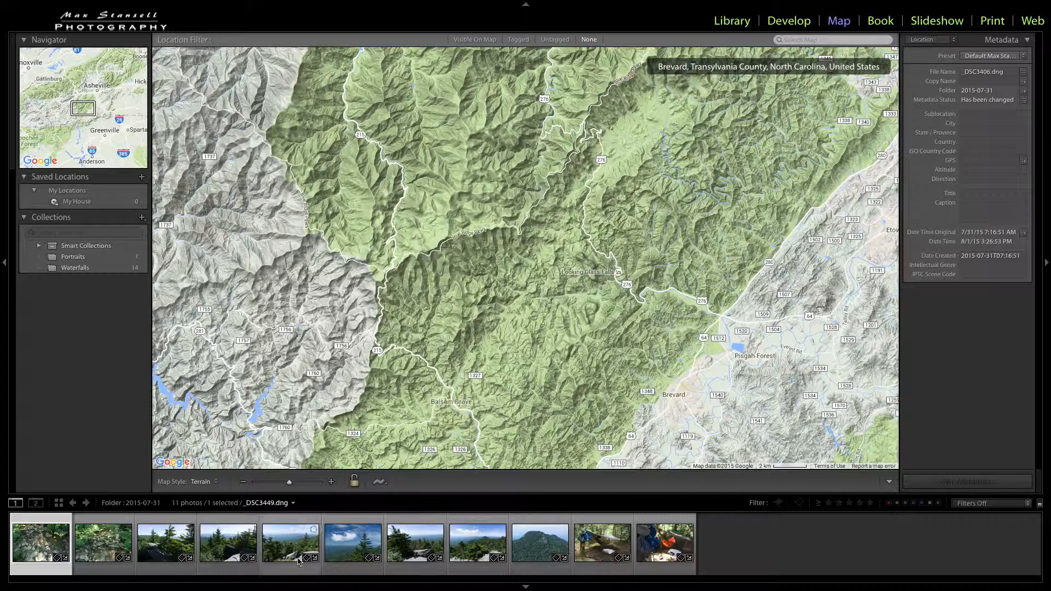
Step: Load the tracklog file Grandfather Mtn Day 1.GPX from the Dropbox folder onto the map
{"action": "left_click", "coordinate": [380, 483]}
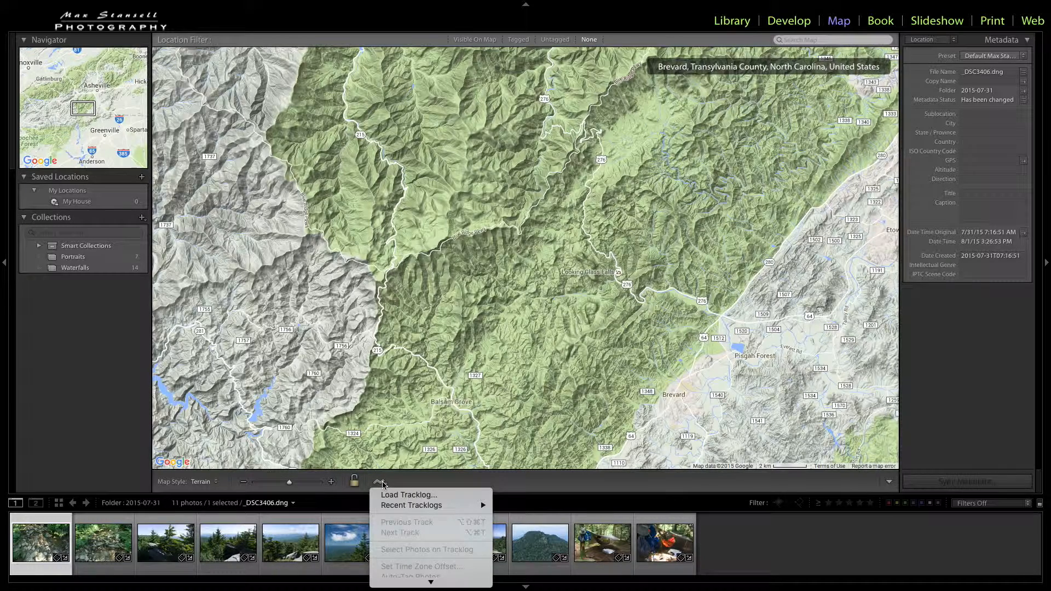
{"action": "left_click", "coordinate": [408, 496]}
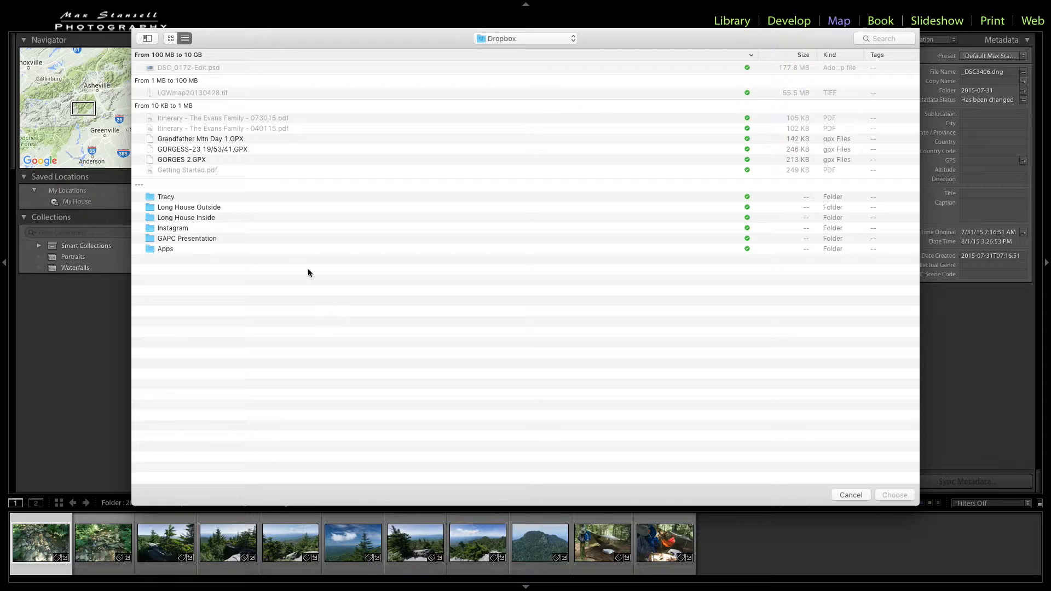
{"action": "left_click", "coordinate": [236, 139]}
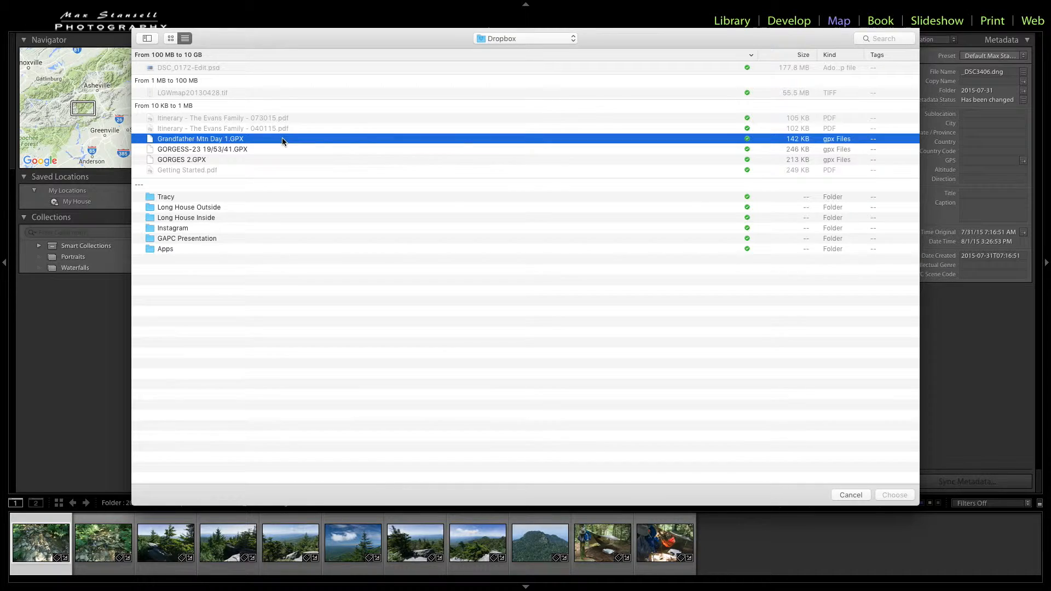
{"action": "double_click", "coordinate": [396, 140]}
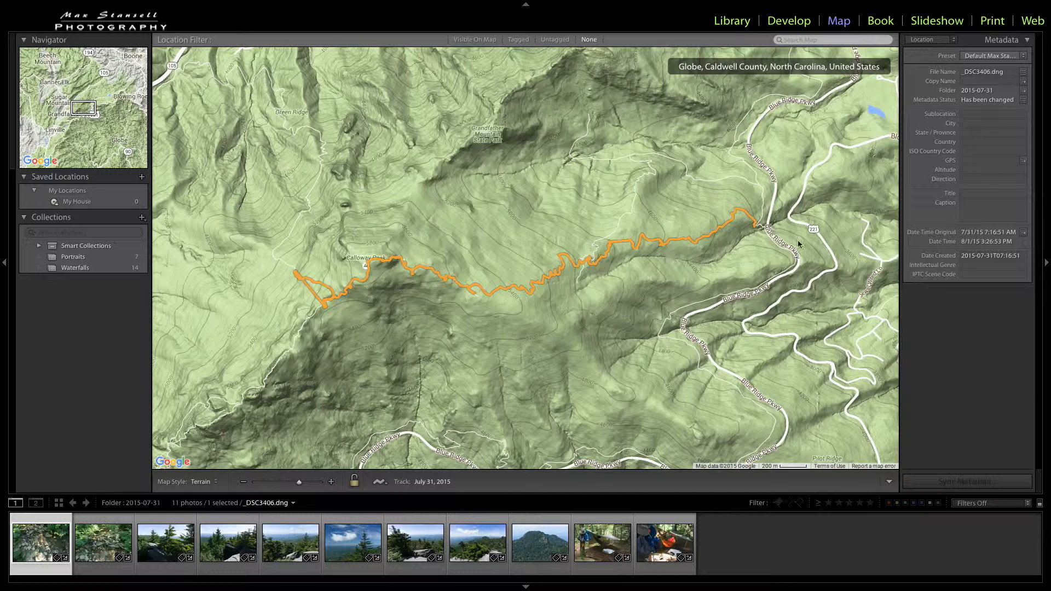
{"action": "mouse_move", "coordinate": [731, 224]}
{"action": "mouse_move", "coordinate": [331, 296]}
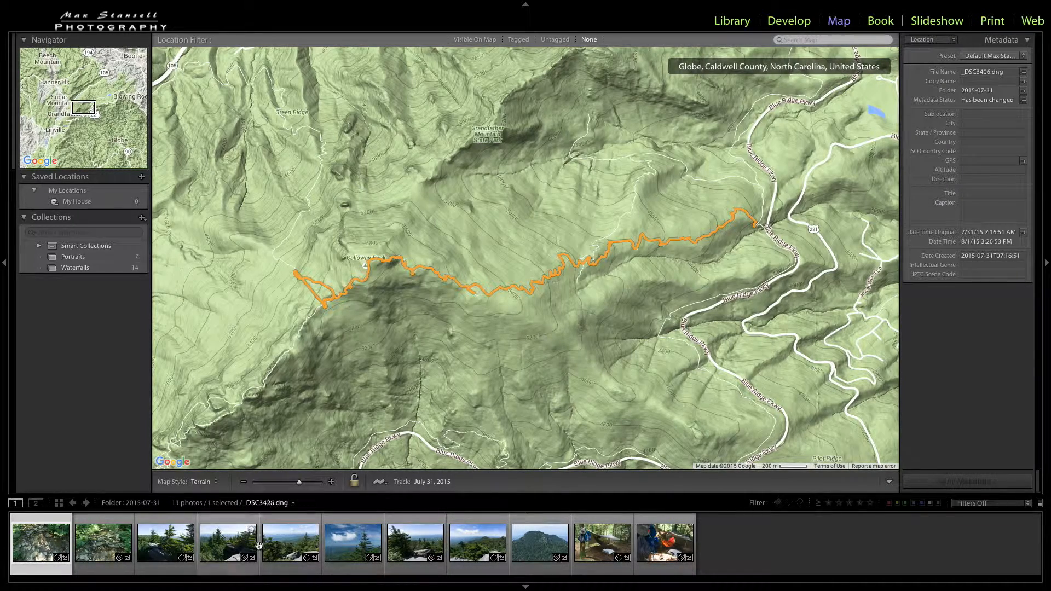
Step: Select all 11 photos of the 2015-07-31 folder and auto-tag them from the loaded tracklog
{"action": "left_click", "coordinate": [662, 546], "text": "shift"}
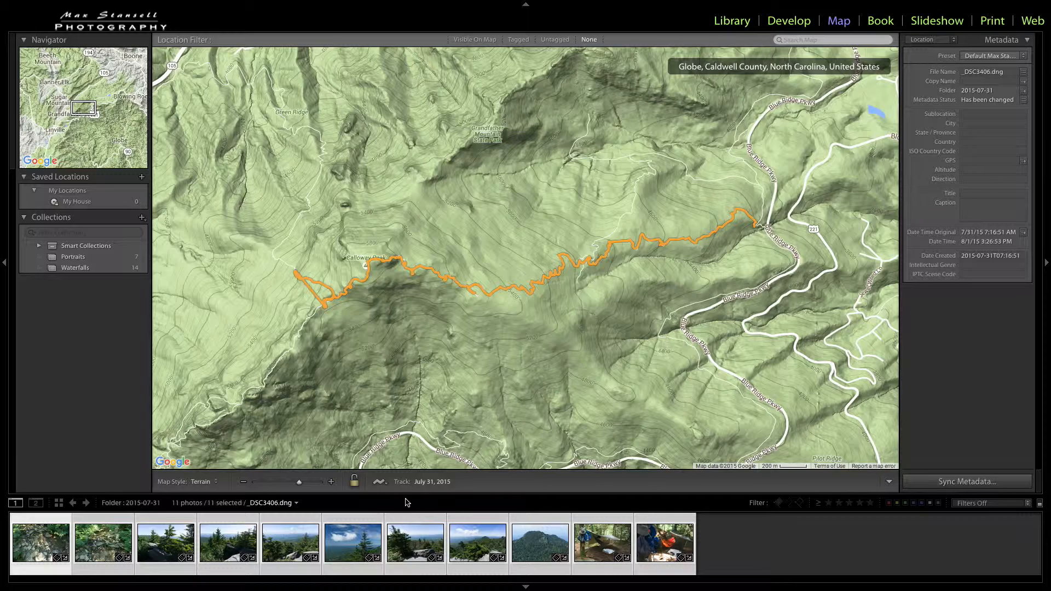
{"action": "left_click", "coordinate": [380, 483]}
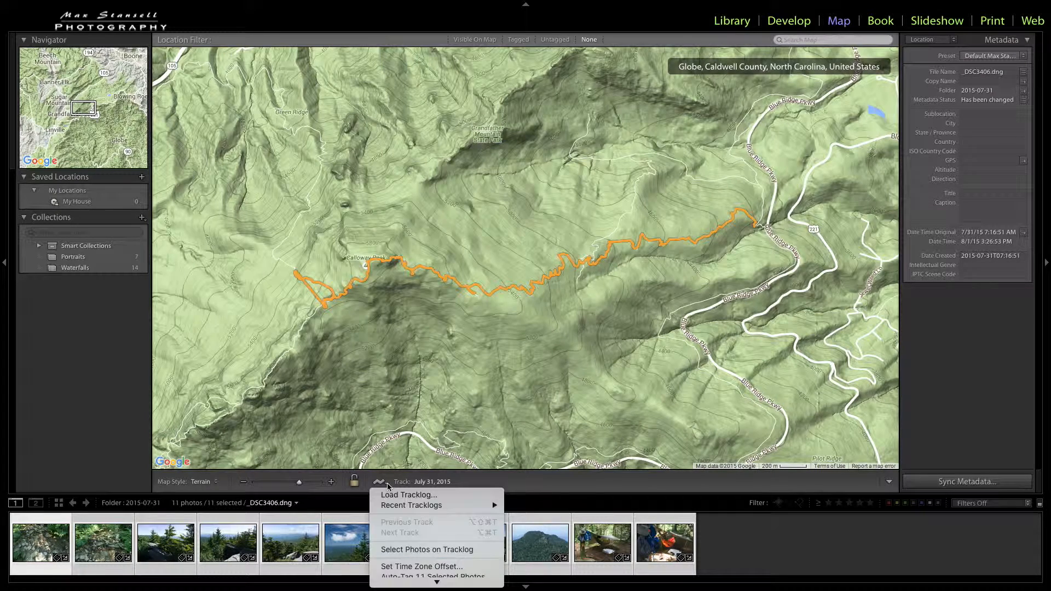
{"action": "scroll", "coordinate": [400, 516], "scroll_direction": "down", "scroll_amount": 2}
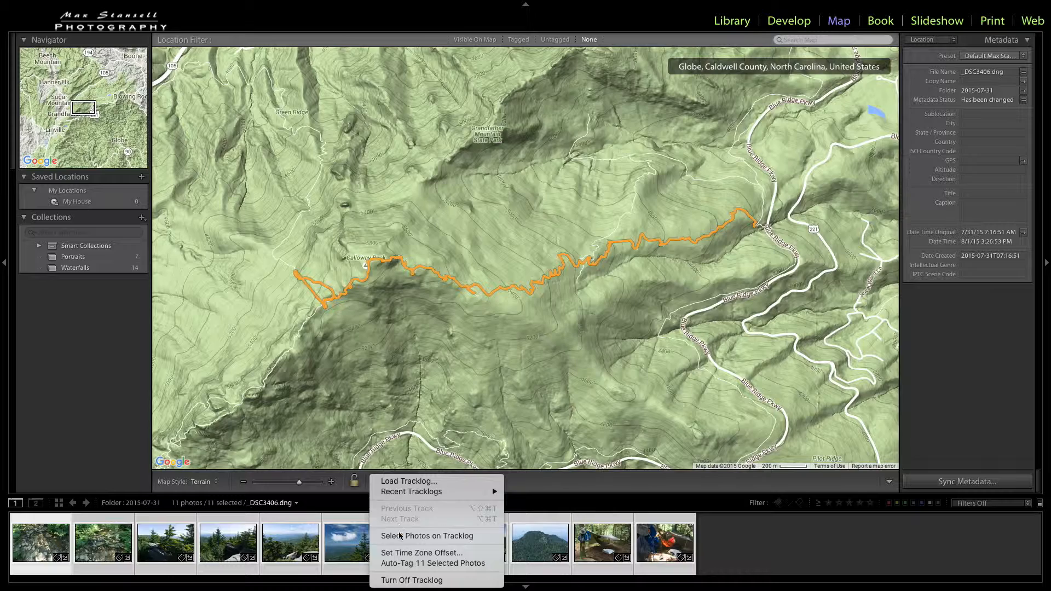
{"action": "left_click", "coordinate": [414, 564]}
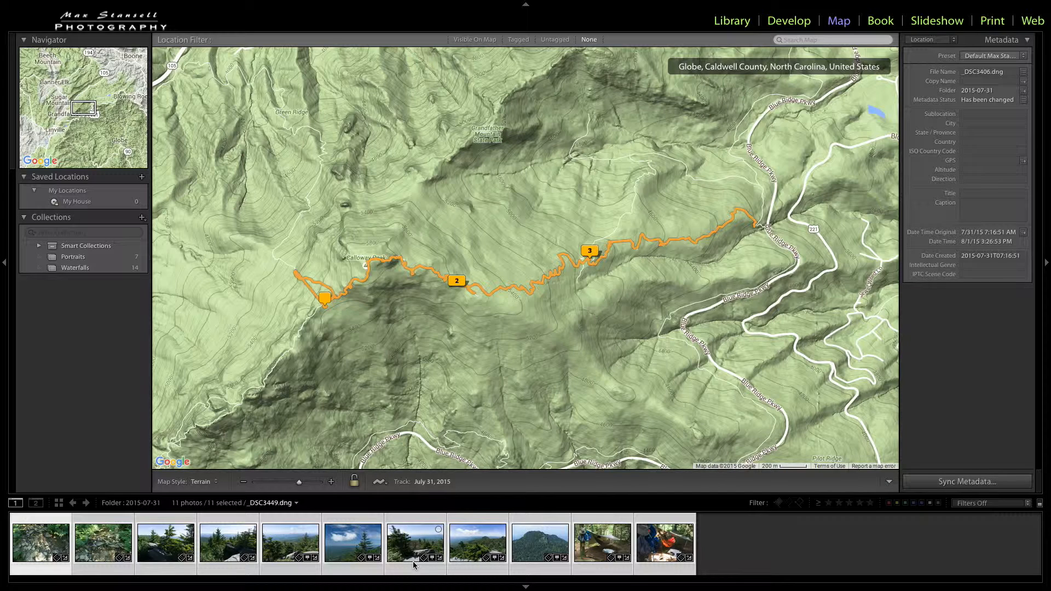
Step: Browse forward and back through the photos stacked at the three-photo marker on the track
{"action": "left_click", "coordinate": [590, 252]}
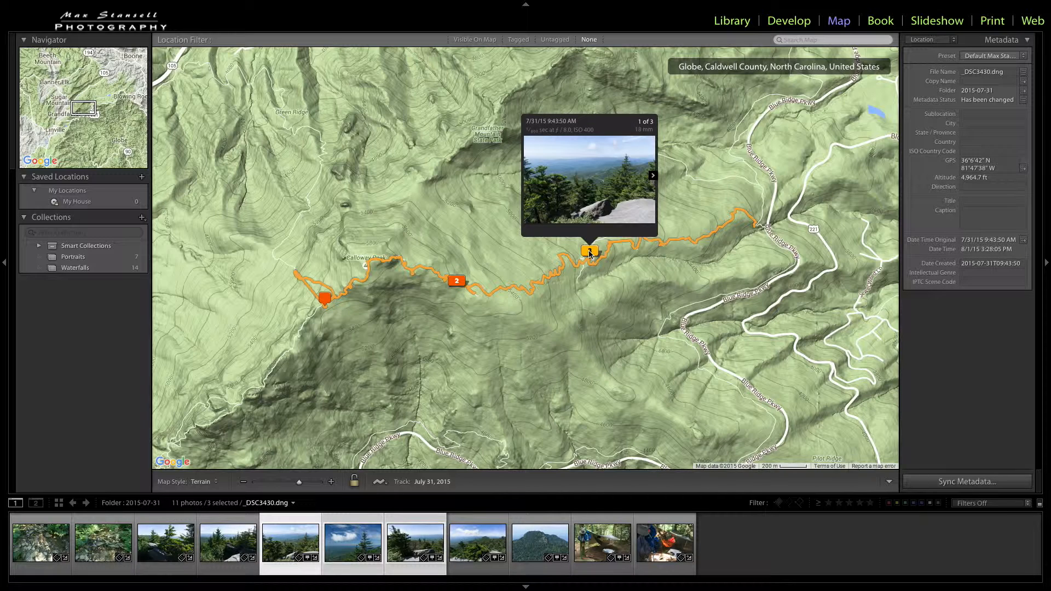
{"action": "left_click", "coordinate": [654, 176]}
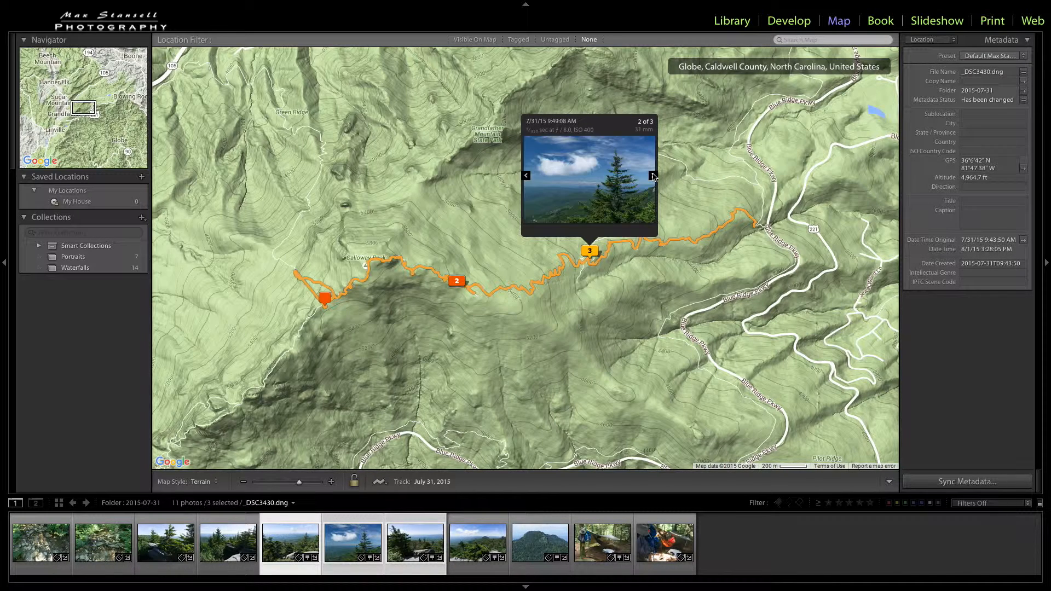
{"action": "left_click", "coordinate": [653, 176]}
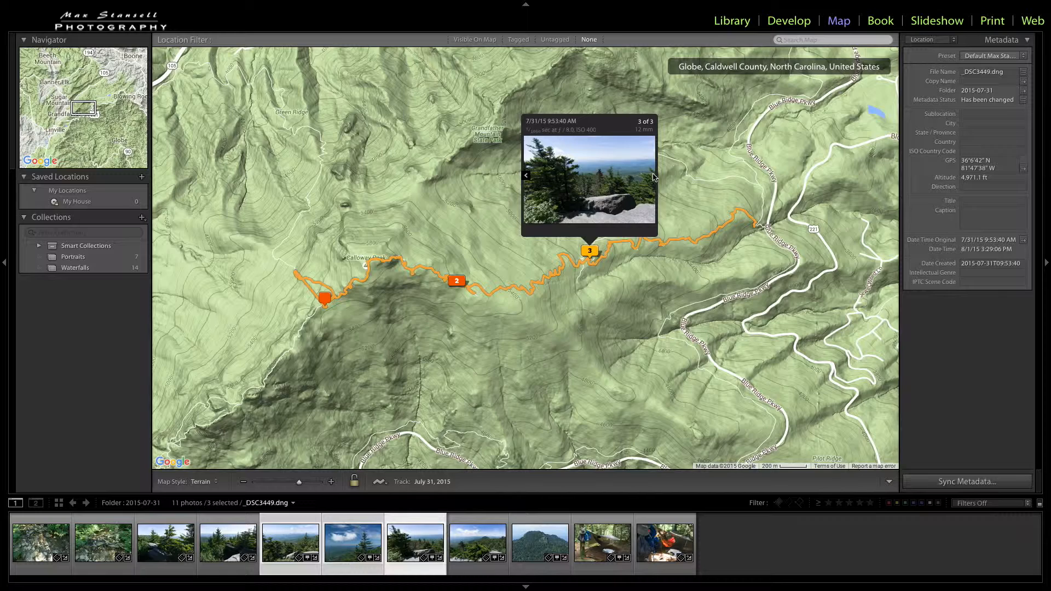
{"action": "left_click", "coordinate": [526, 176]}
{"action": "left_click", "coordinate": [526, 177]}
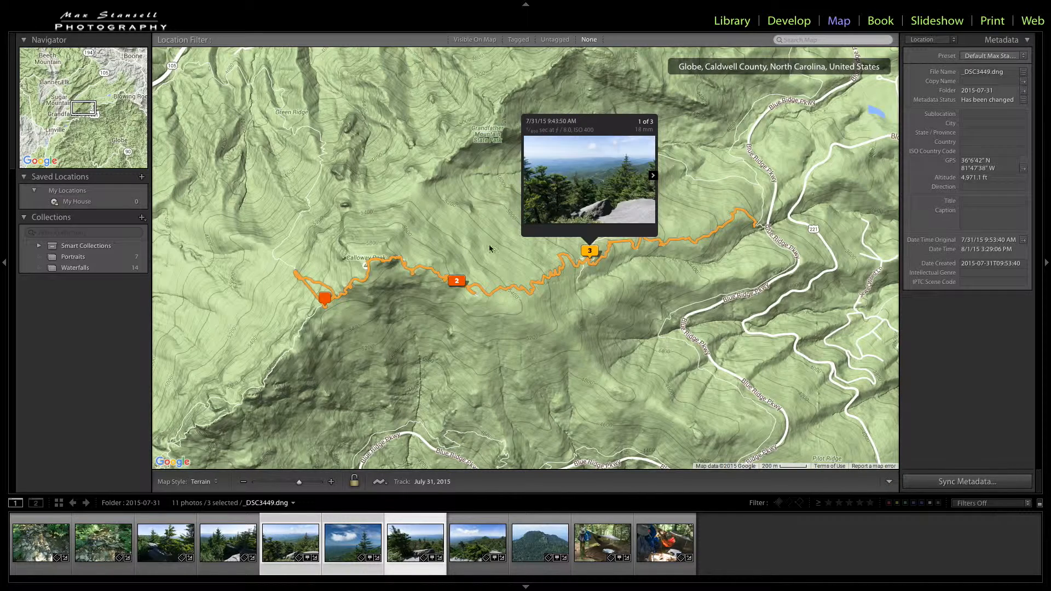
Step: View the photos at the two-photo marker and at the single marker near the track's western end, then clear the selection
{"action": "left_click", "coordinate": [457, 282]}
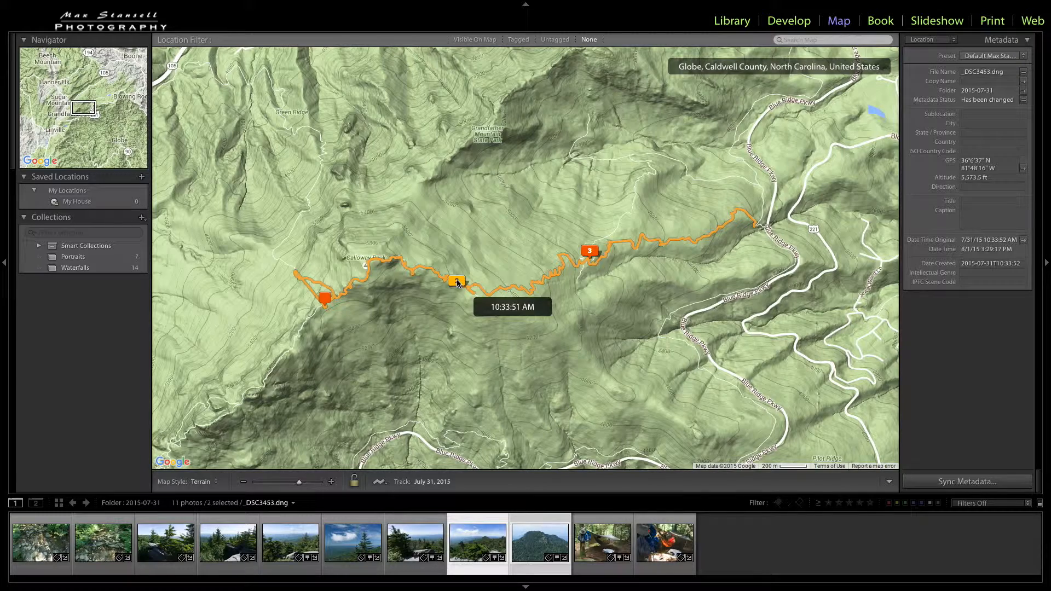
{"action": "left_click", "coordinate": [457, 282]}
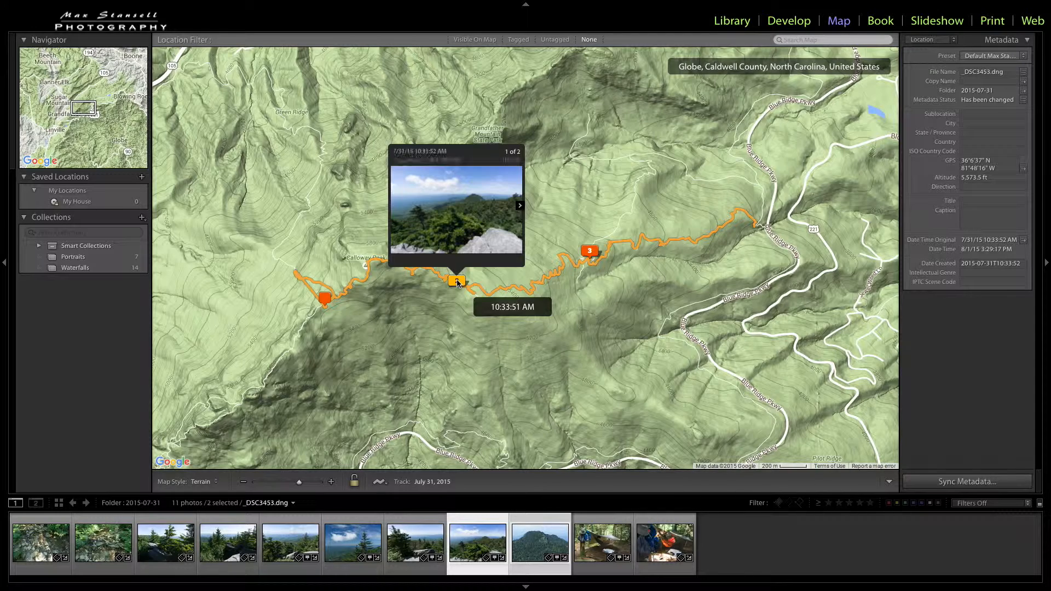
{"action": "left_click", "coordinate": [519, 206]}
{"action": "left_click", "coordinate": [396, 207]}
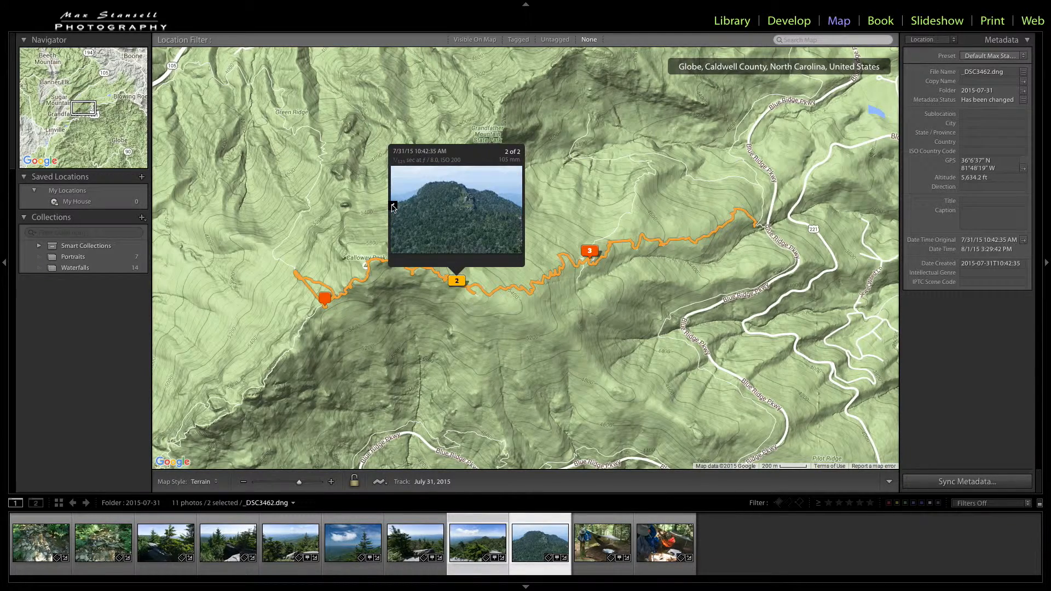
{"action": "left_click", "coordinate": [325, 299]}
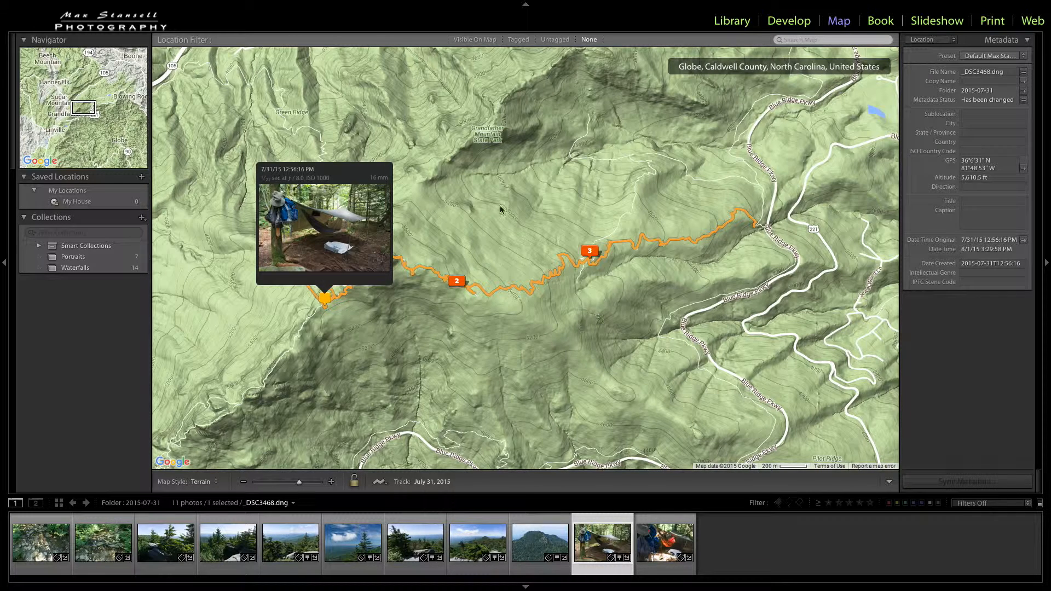
{"action": "left_click", "coordinate": [502, 354]}
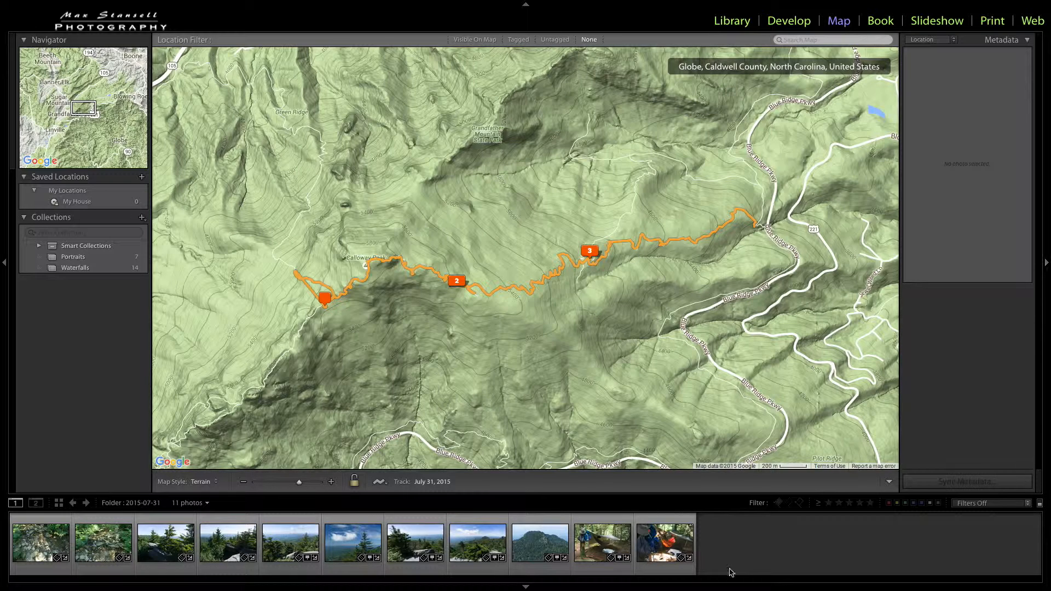
Step: Go through the photos from _DSC3468.dng back to _DSC3422.dng, checking each one's GPS metadata and marker on the track
{"action": "left_click", "coordinate": [599, 544]}
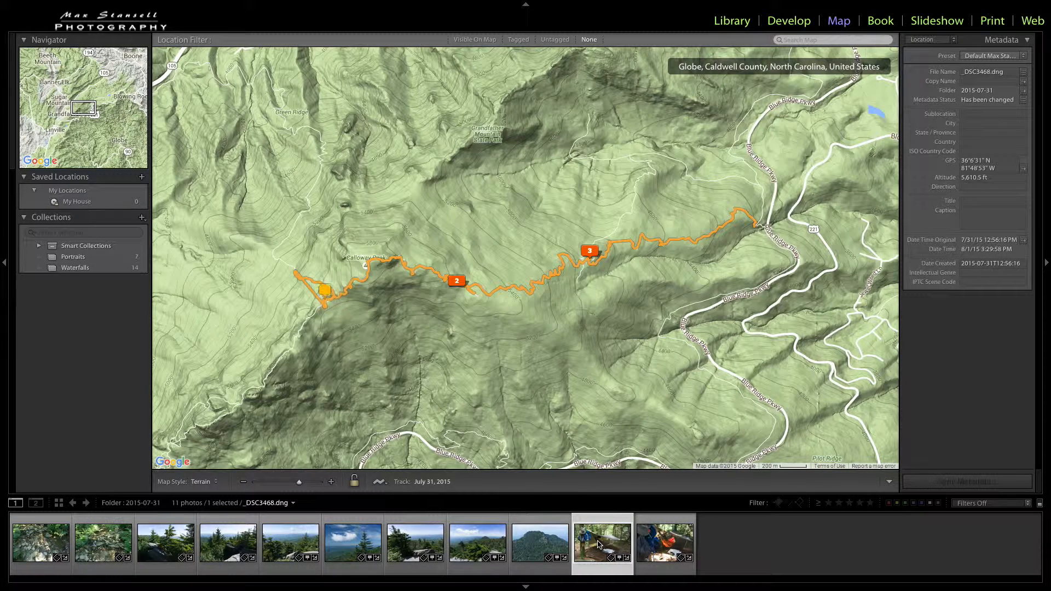
{"action": "left_click", "coordinate": [549, 544]}
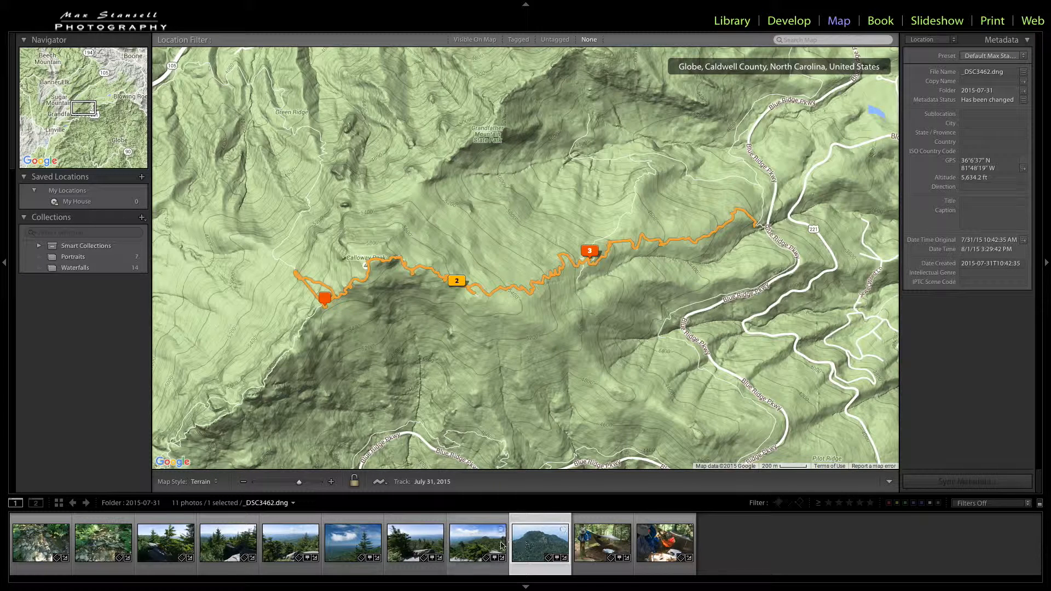
{"action": "left_click", "coordinate": [481, 546]}
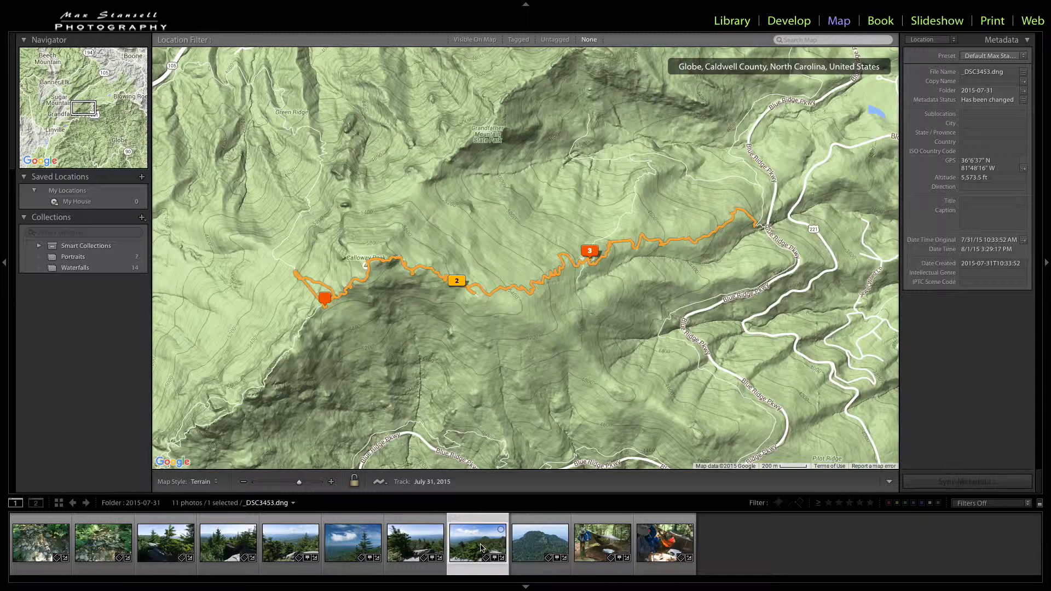
{"action": "left_click", "coordinate": [429, 547]}
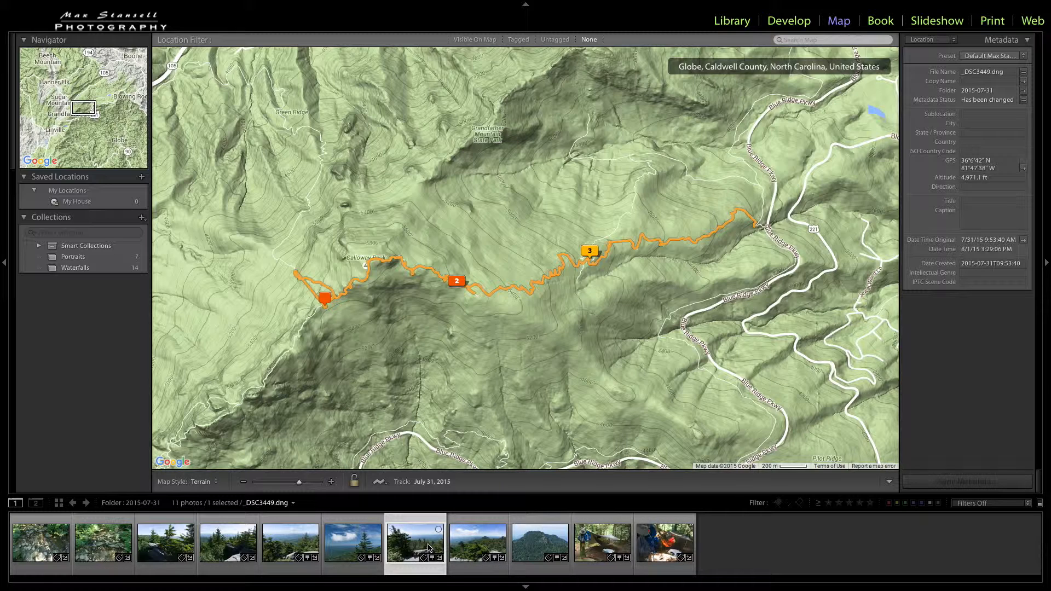
{"action": "left_click", "coordinate": [343, 545]}
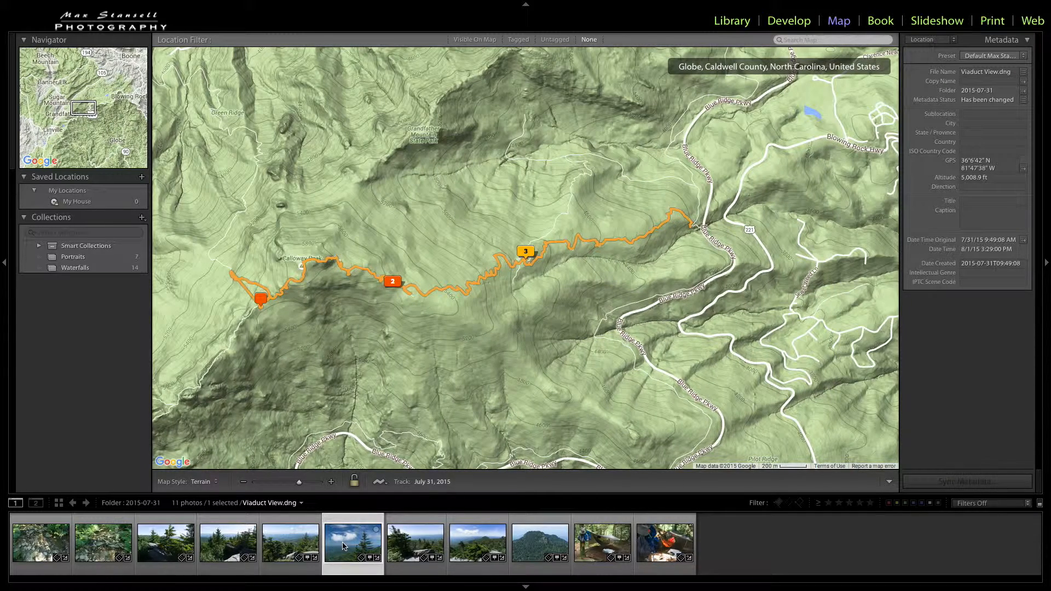
{"action": "left_click", "coordinate": [291, 545]}
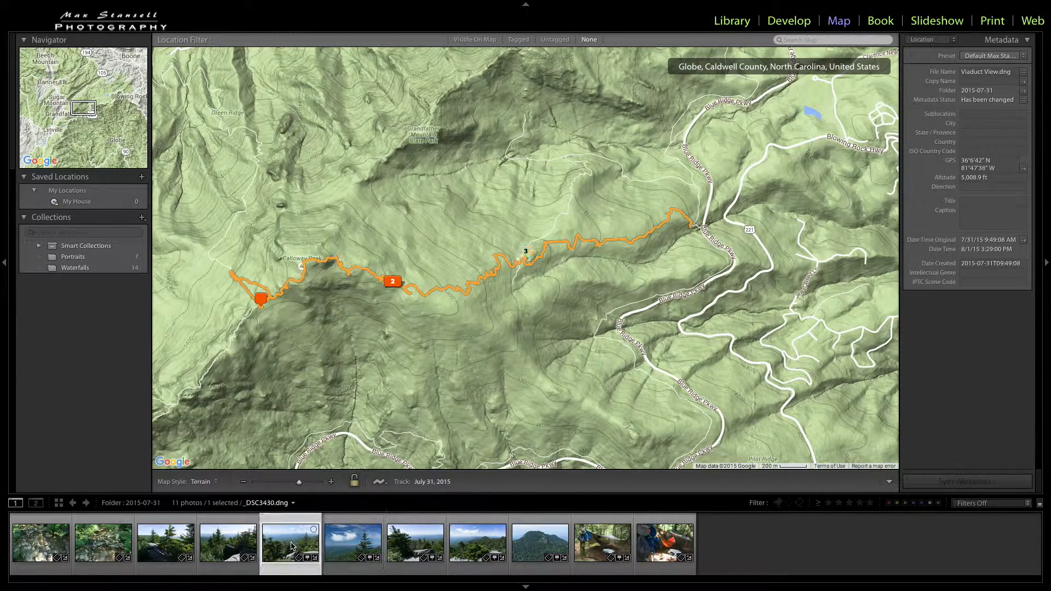
{"action": "left_click", "coordinate": [249, 545]}
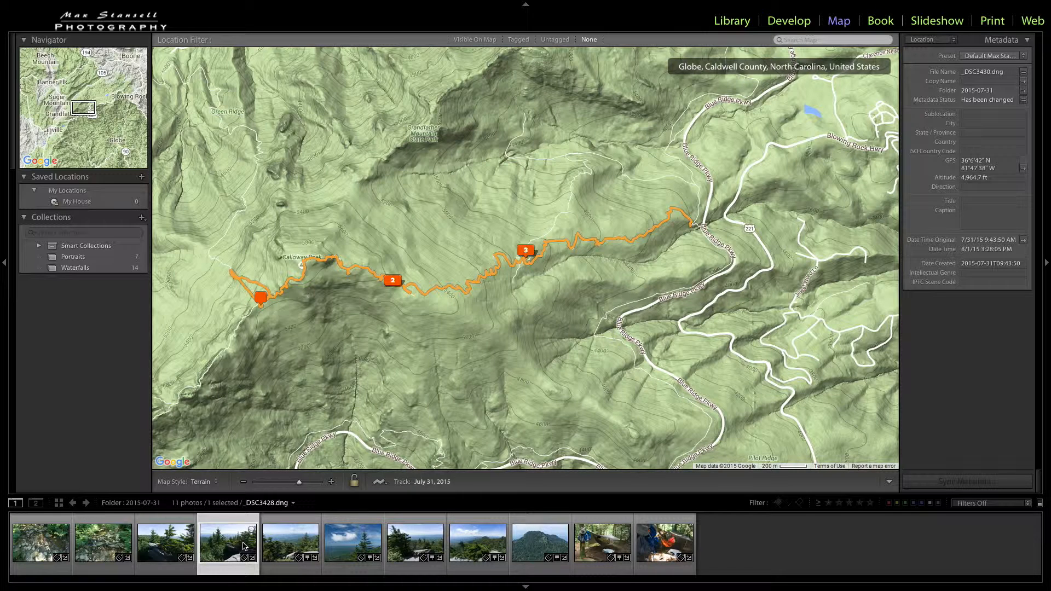
{"action": "left_click", "coordinate": [173, 546]}
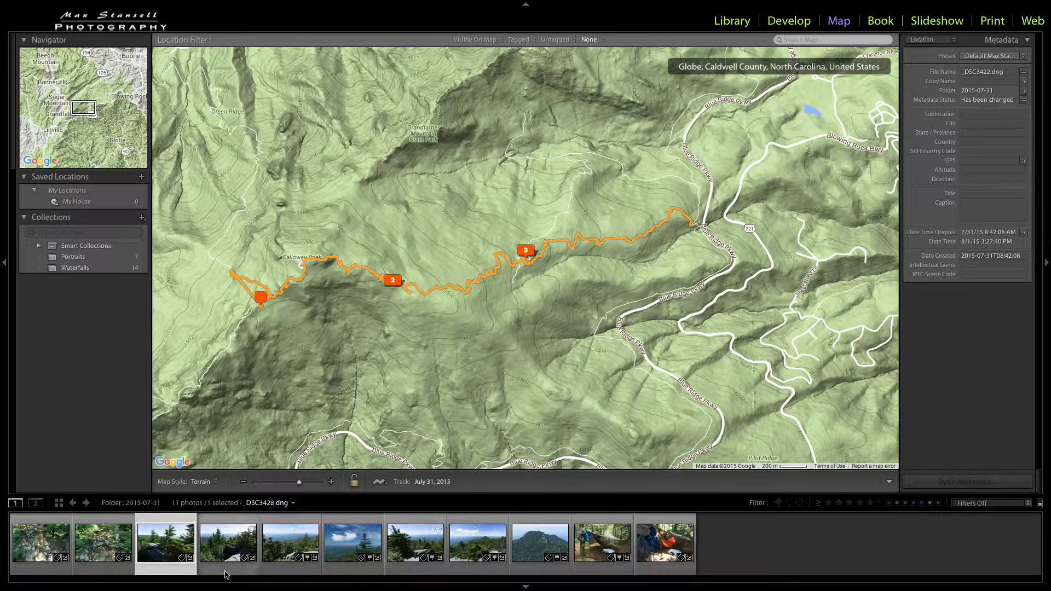
Step: Locate _DSC3430.dng on the map and geotag the untagged _DSC3422.dng at the same three-photo marker on the track
{"action": "left_click", "coordinate": [303, 552]}
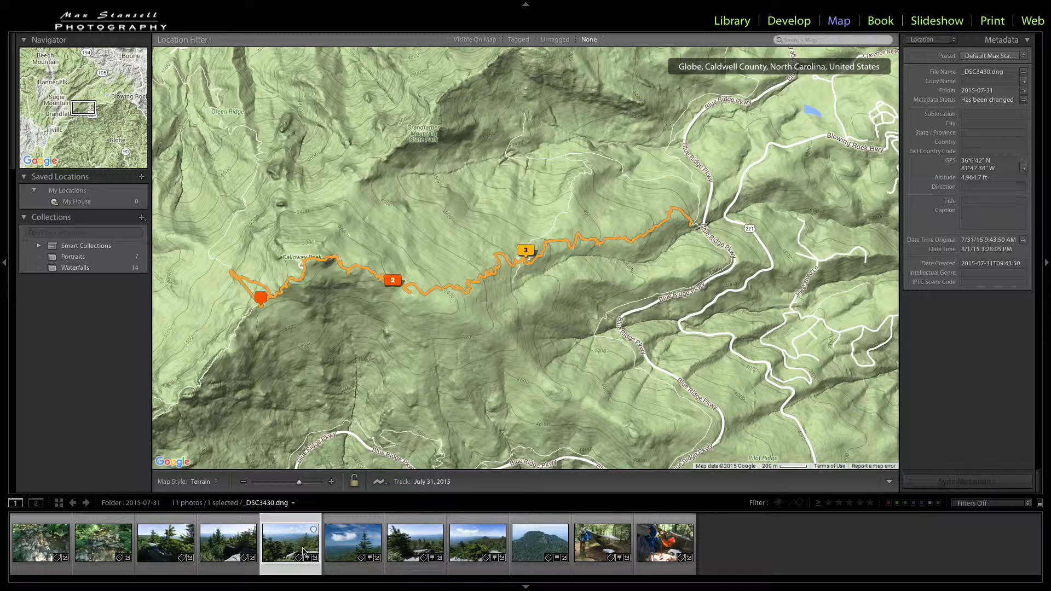
{"action": "left_click", "coordinate": [239, 548]}
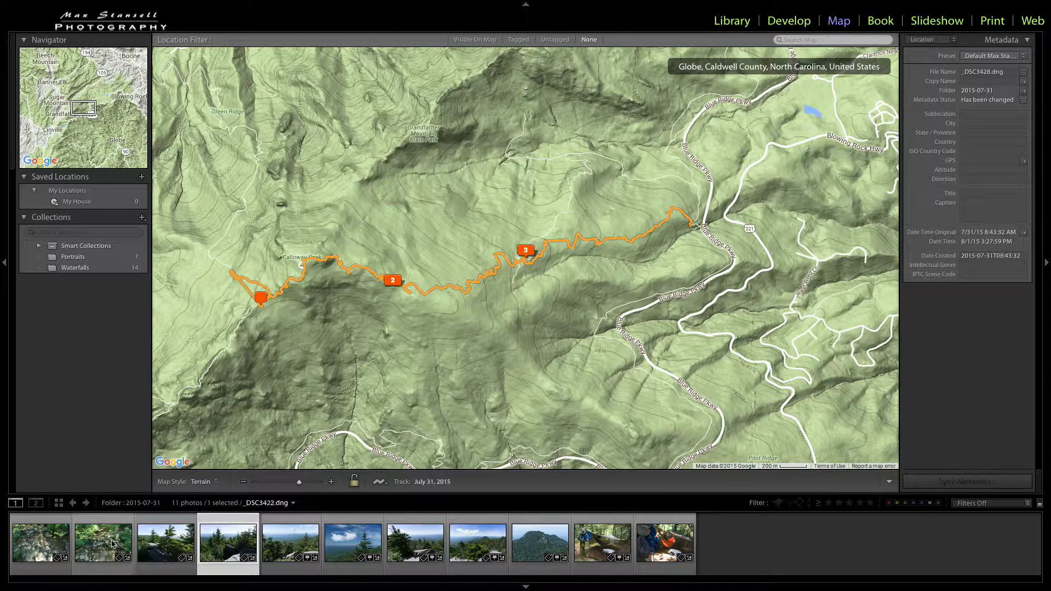
{"action": "mouse_move", "coordinate": [227, 545]}
{"action": "left_mouse_down"}
{"action": "mouse_move", "coordinate": [567, 284]}
{"action": "mouse_move", "coordinate": [541, 237]}
{"action": "mouse_move", "coordinate": [525, 260]}
{"action": "left_mouse_up"}
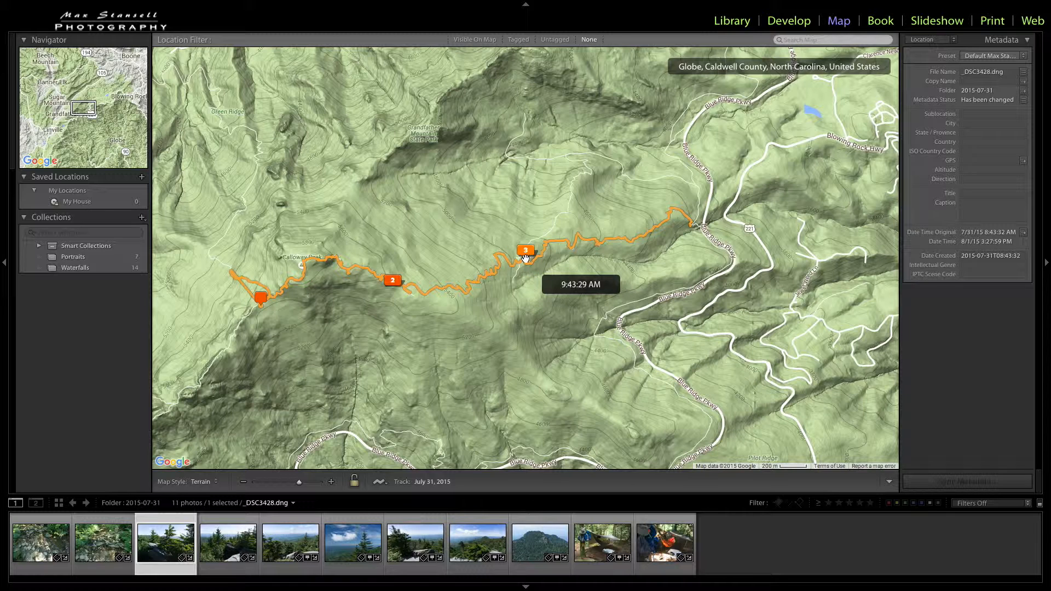
Step: Geotag _DSC3412.dng and _DSC3406.dng by hand near the track's eastern end, and _DSC3473.dng at the single-photo marker near its western end
{"action": "left_click", "coordinate": [117, 543]}
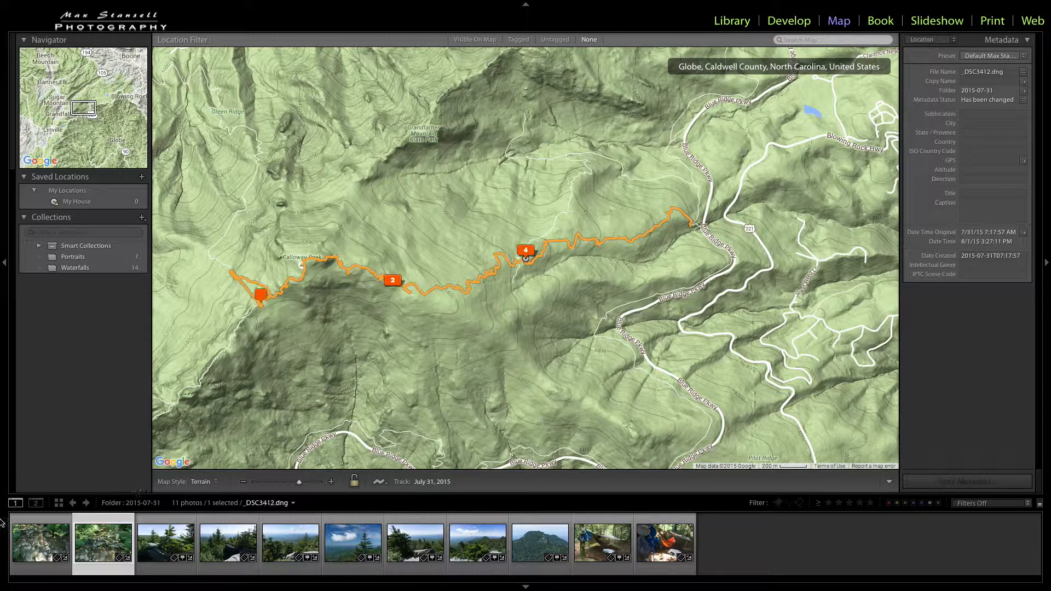
{"action": "mouse_move", "coordinate": [110, 545]}
{"action": "left_mouse_down"}
{"action": "mouse_move", "coordinate": [146, 506]}
{"action": "mouse_move", "coordinate": [675, 286]}
{"action": "mouse_move", "coordinate": [671, 225]}
{"action": "left_mouse_up"}
{"action": "mouse_move", "coordinate": [48, 549]}
{"action": "left_mouse_down"}
{"action": "mouse_move", "coordinate": [520, 362]}
{"action": "mouse_move", "coordinate": [647, 236]}
{"action": "left_mouse_up"}
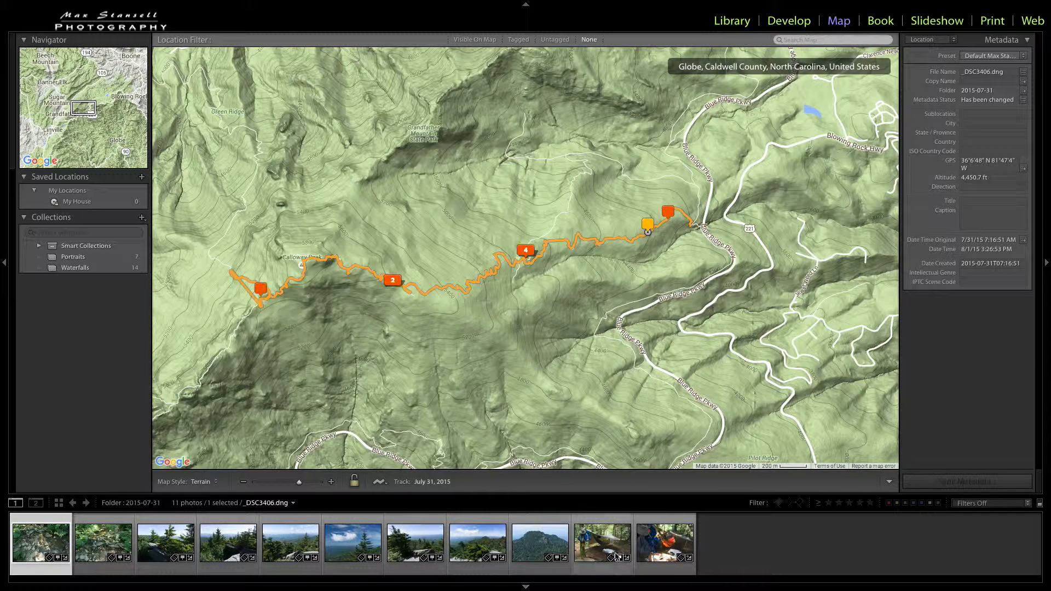
{"action": "mouse_move", "coordinate": [650, 549]}
{"action": "left_mouse_down"}
{"action": "mouse_move", "coordinate": [483, 304]}
{"action": "mouse_move", "coordinate": [253, 277]}
{"action": "mouse_move", "coordinate": [262, 306]}
{"action": "left_mouse_up"}
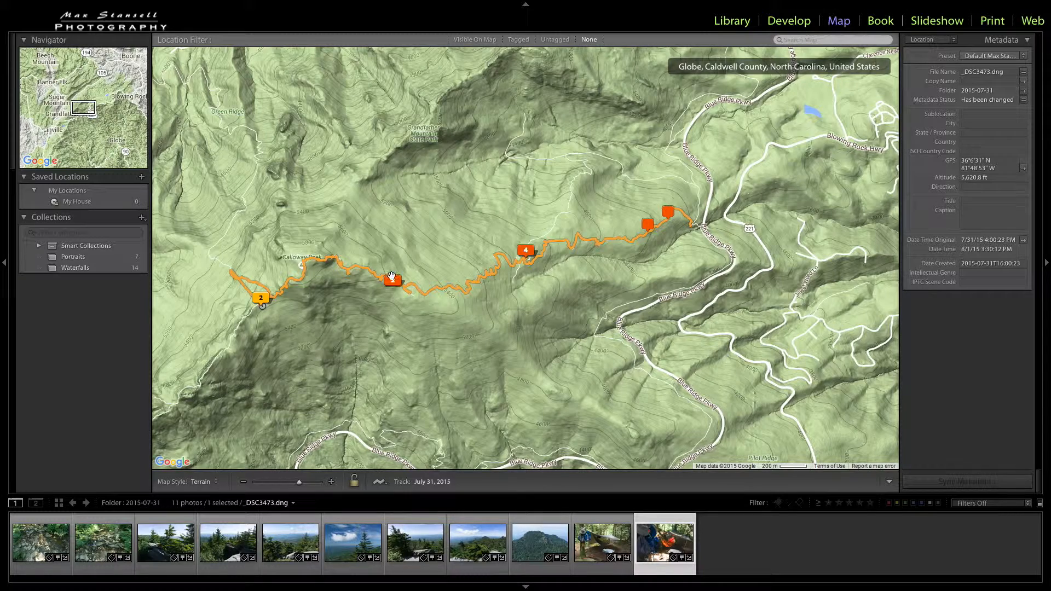
Step: Look over the wider region around Grandfather Mountain and north to Watauga Lake and Mountain City, with no photo selected
{"action": "scroll", "coordinate": [423, 357], "scroll_direction": "down", "scroll_amount": 1}
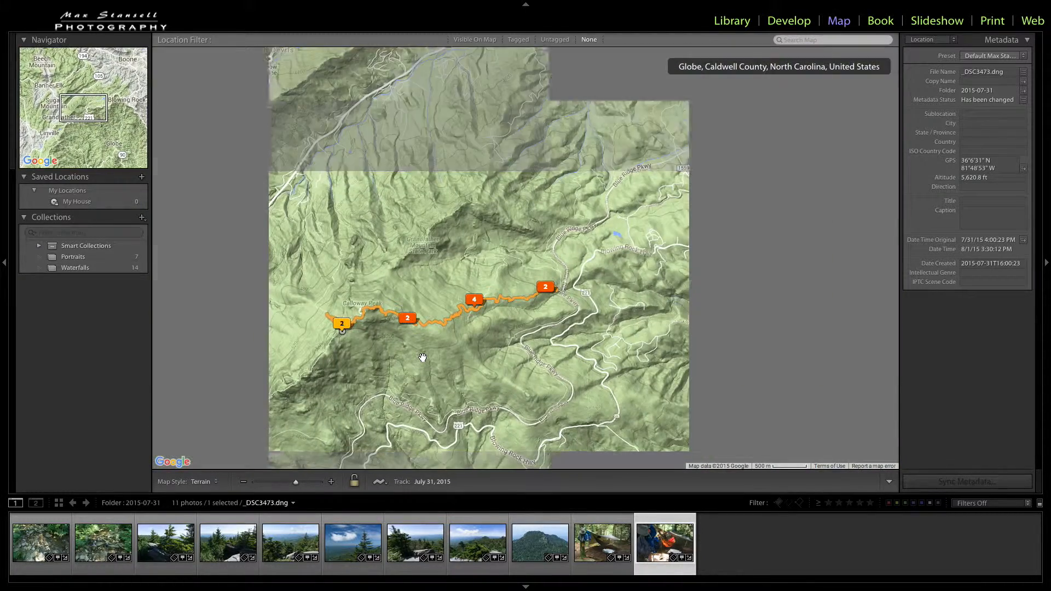
{"action": "scroll", "coordinate": [423, 357], "scroll_direction": "down", "scroll_amount": 1}
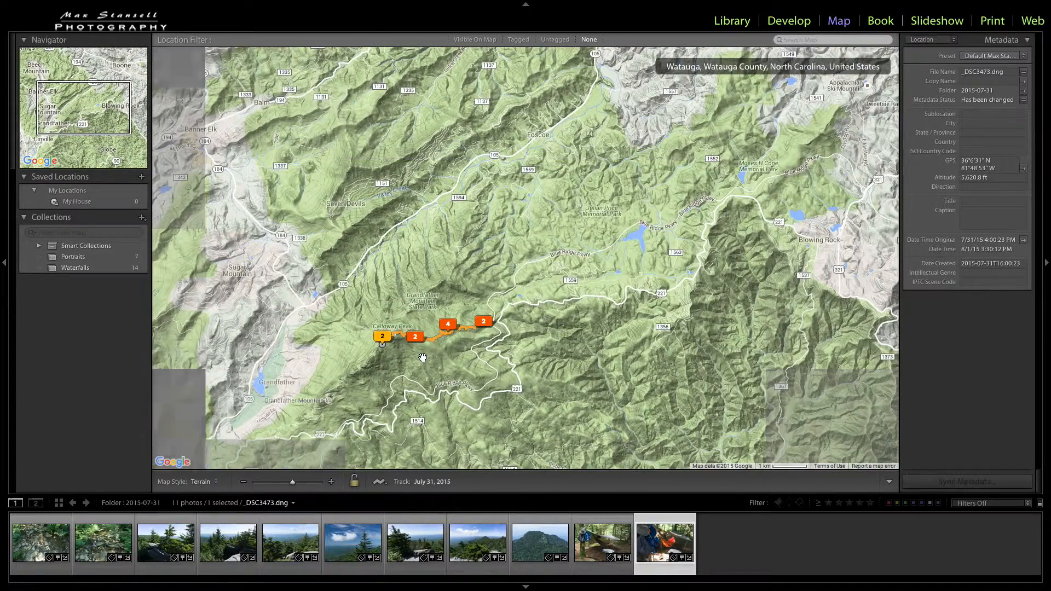
{"action": "scroll", "coordinate": [423, 357], "scroll_direction": "down", "scroll_amount": 1}
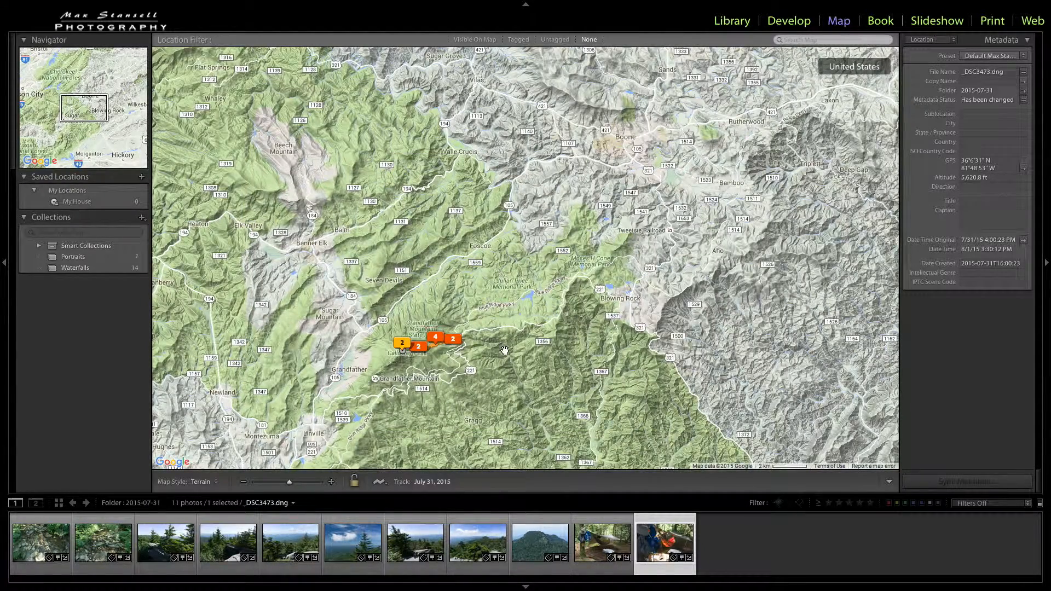
{"action": "scroll", "coordinate": [504, 350], "scroll_direction": "down", "scroll_amount": 1}
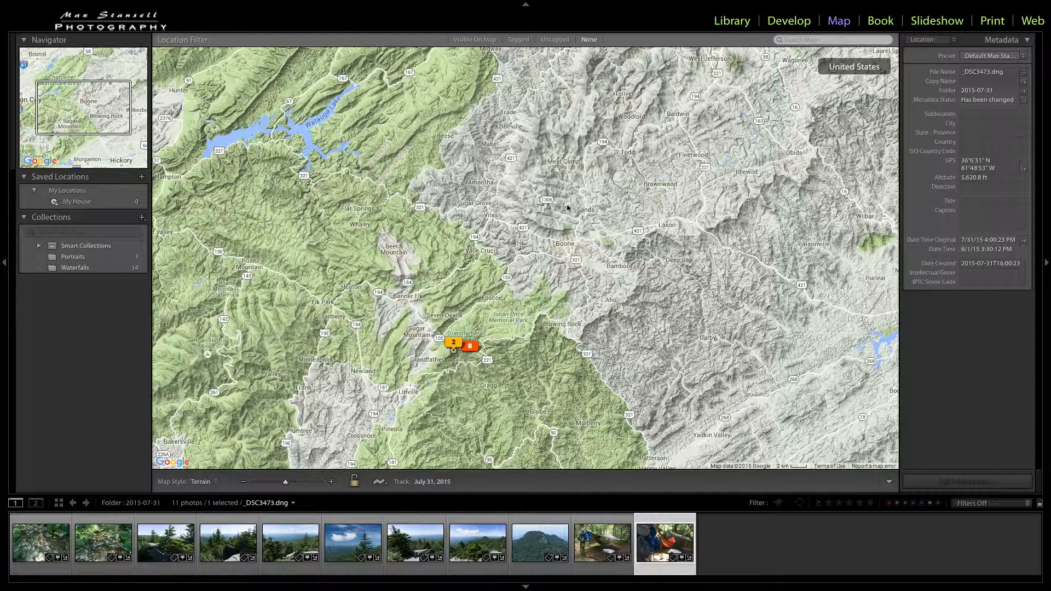
{"action": "left_click_drag", "start_coordinate": [607, 179], "coordinate": [574, 438]}
{"action": "left_click_drag", "start_coordinate": [450, 198], "coordinate": [514, 214]}
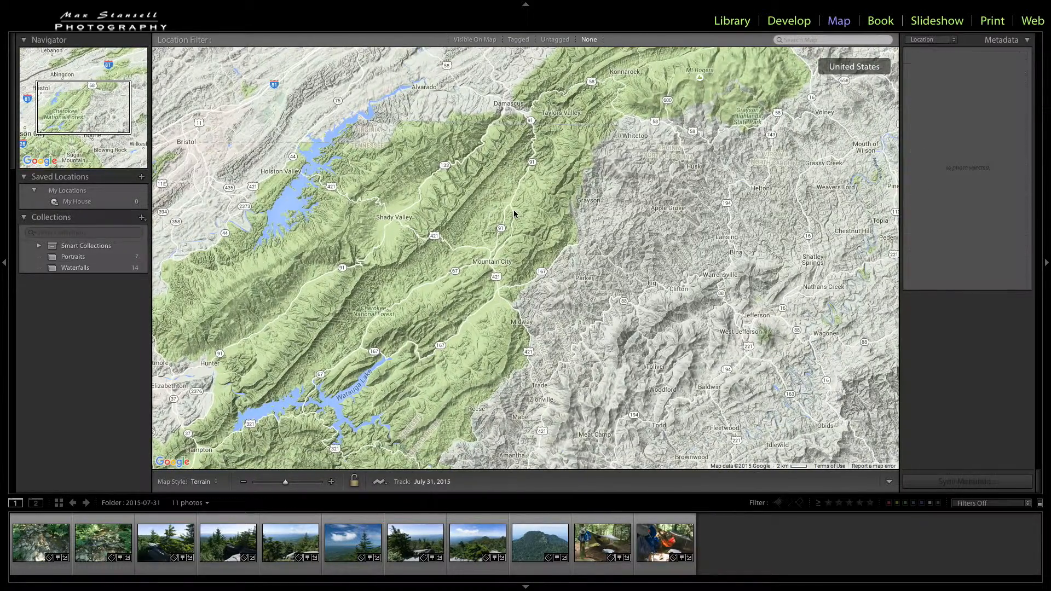